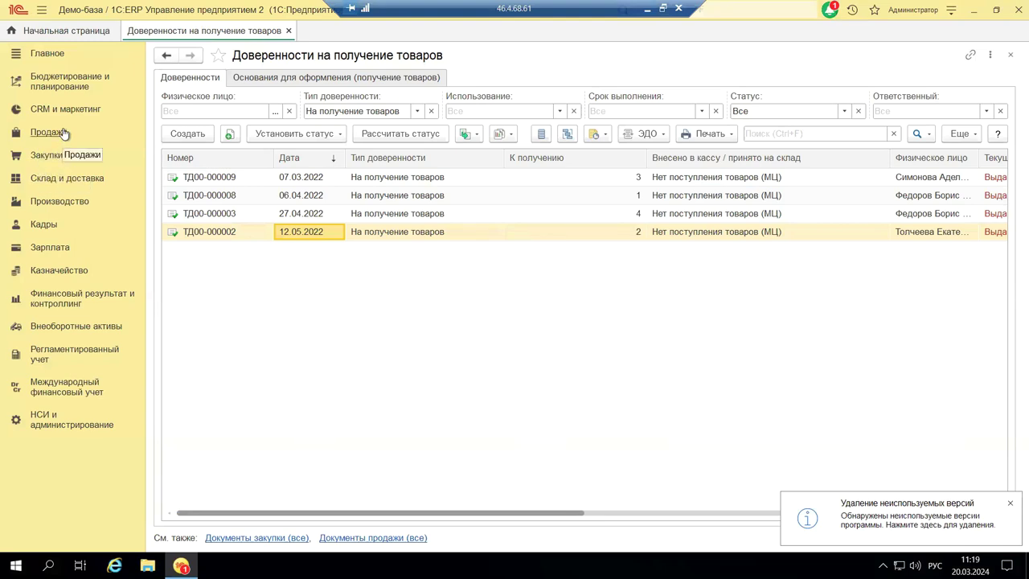
Open the Доверенности на получение наличных ДС list from the Продажи section and view its ЭДО options
click(65, 133)
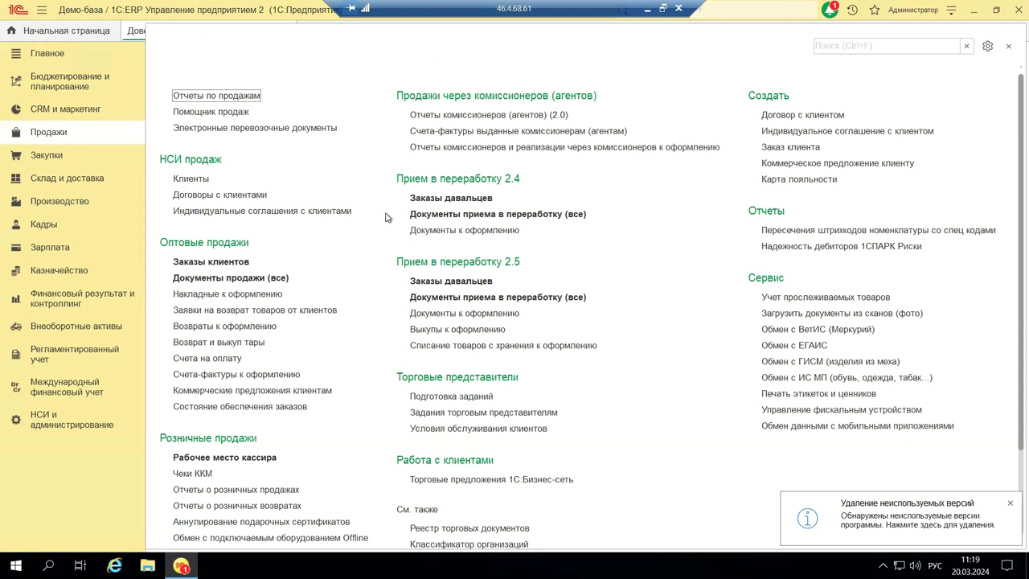
scroll(389, 218, down, 3)
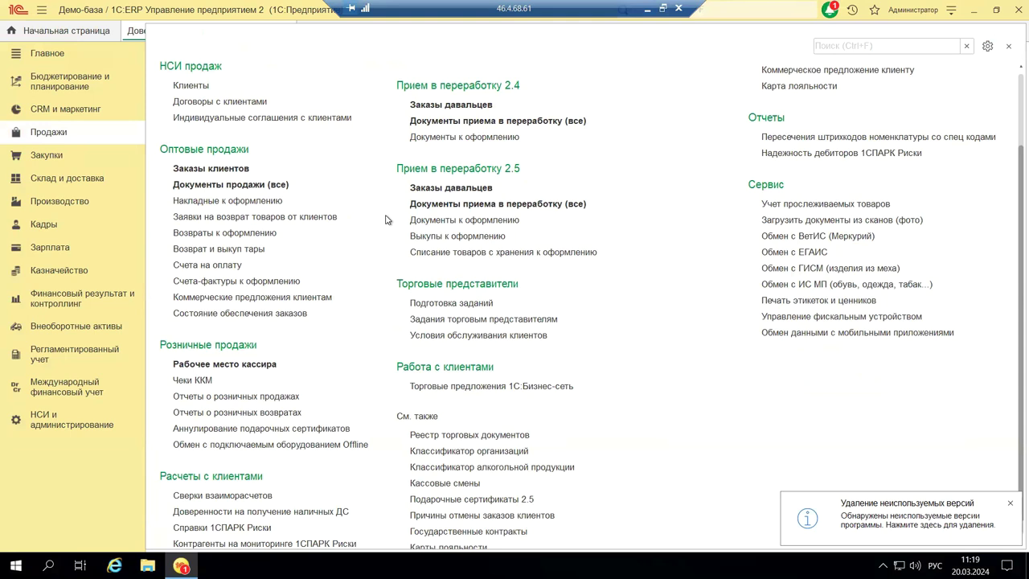
scroll(385, 218, down, 1)
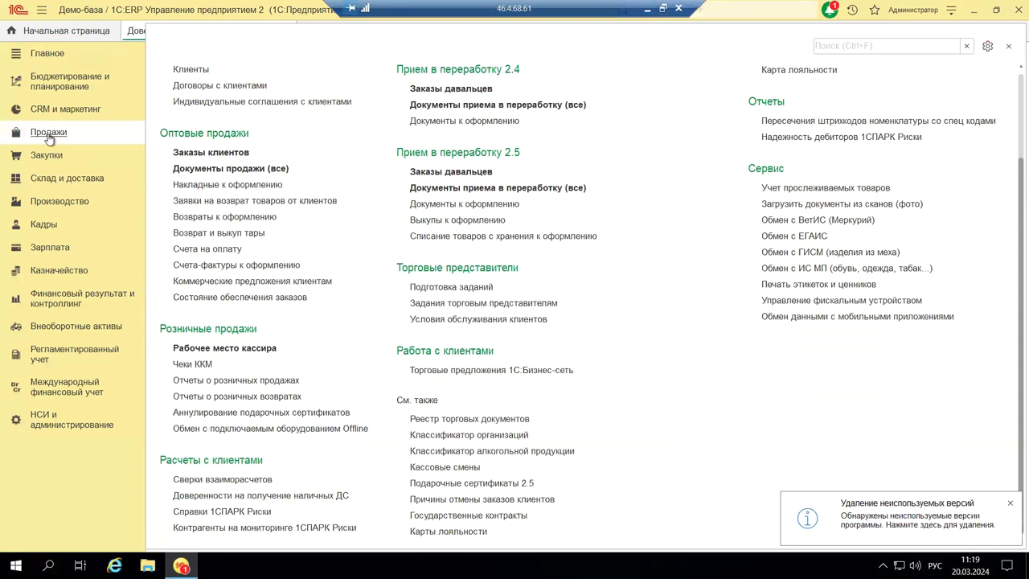
click(284, 496)
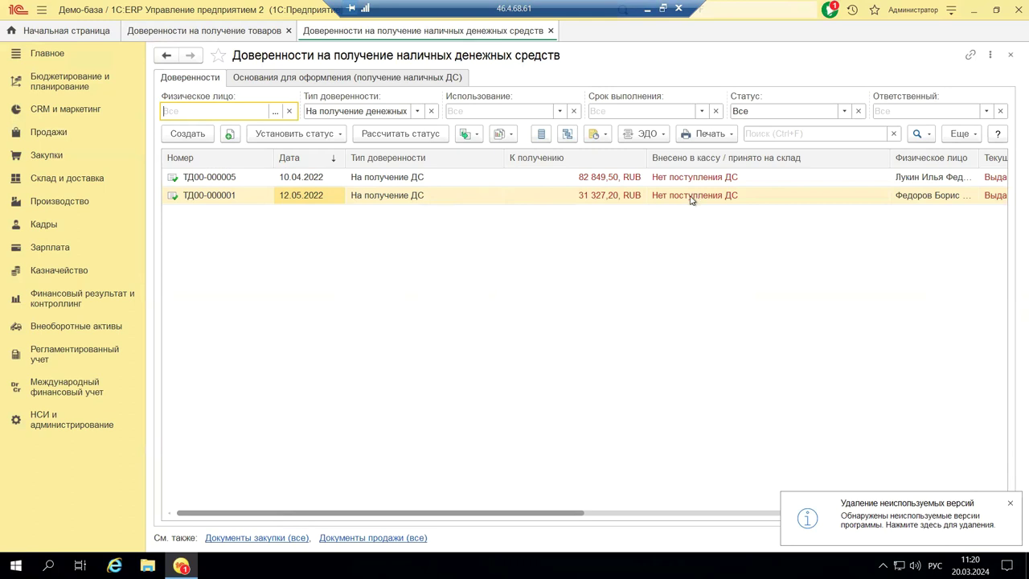
click(664, 134)
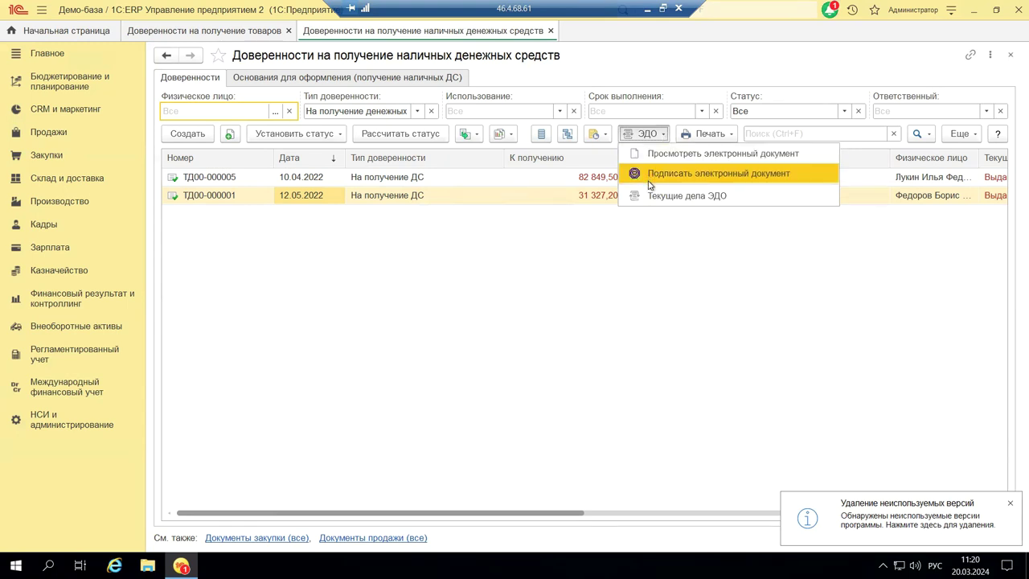
click(650, 331)
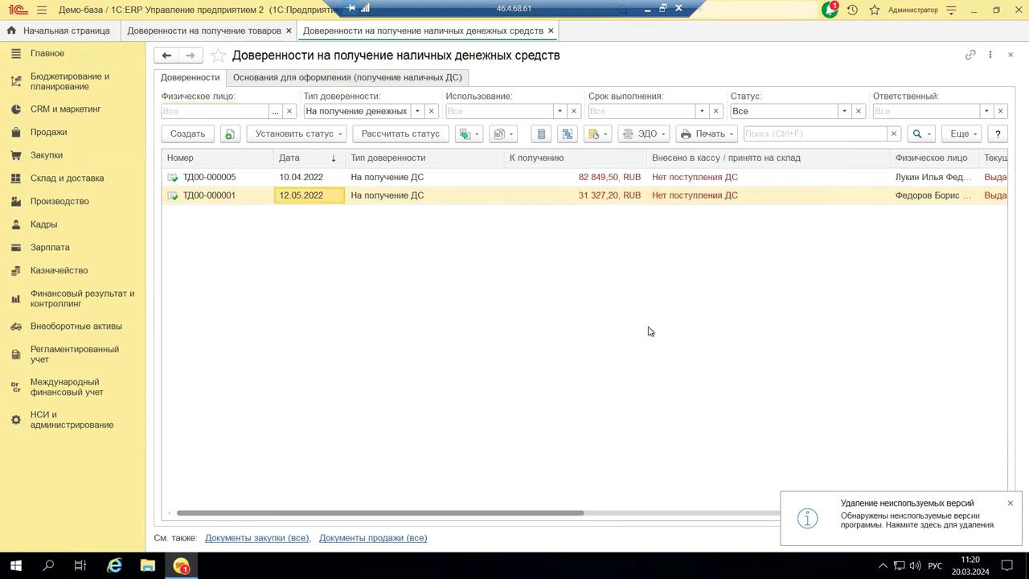
Open the cash power of attorney dated 12.05.2022, view its linked documents, and return to the document
double_click(329, 198)
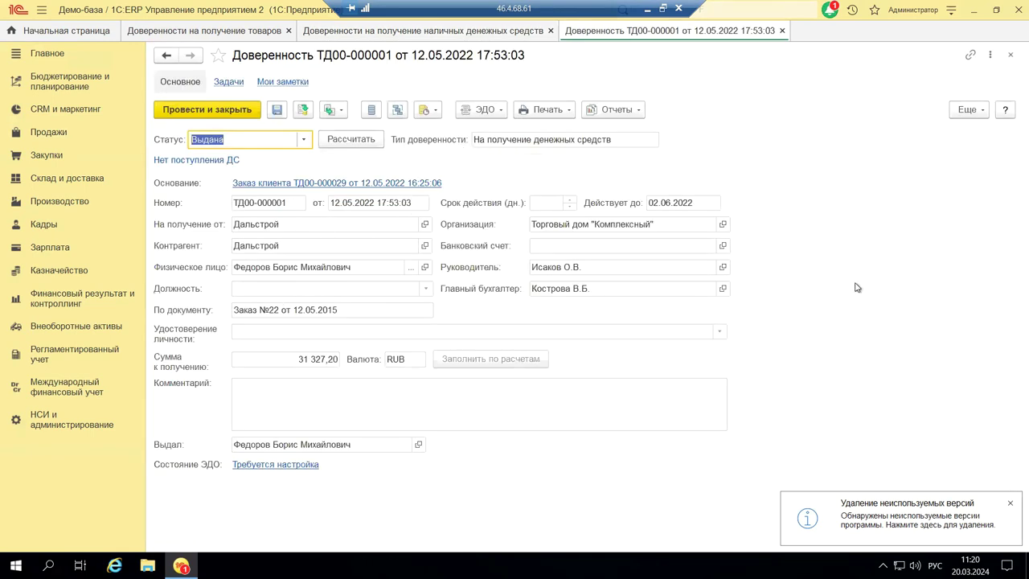
click(538, 115)
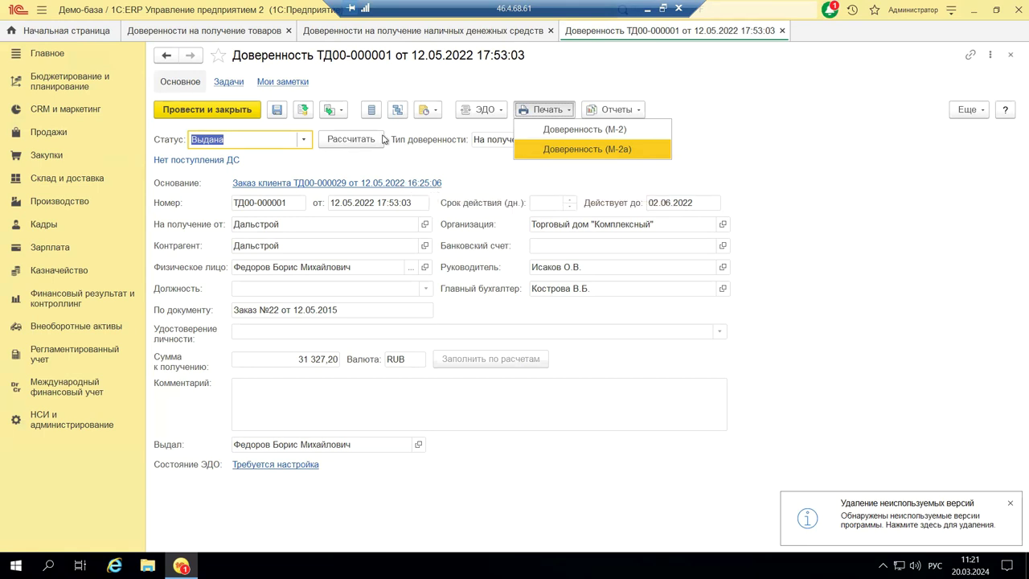
click(397, 110)
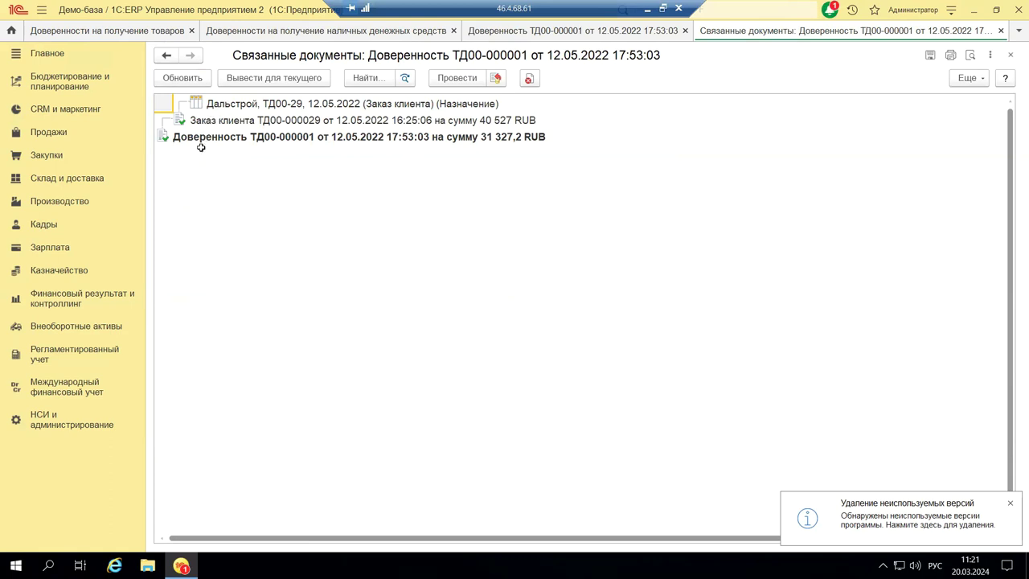
click(1010, 54)
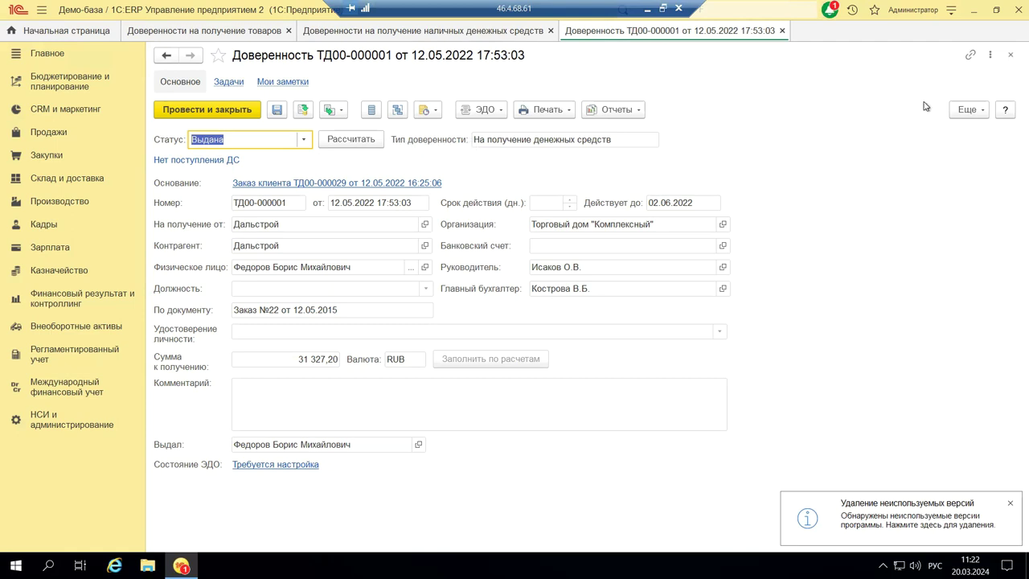
click(963, 112)
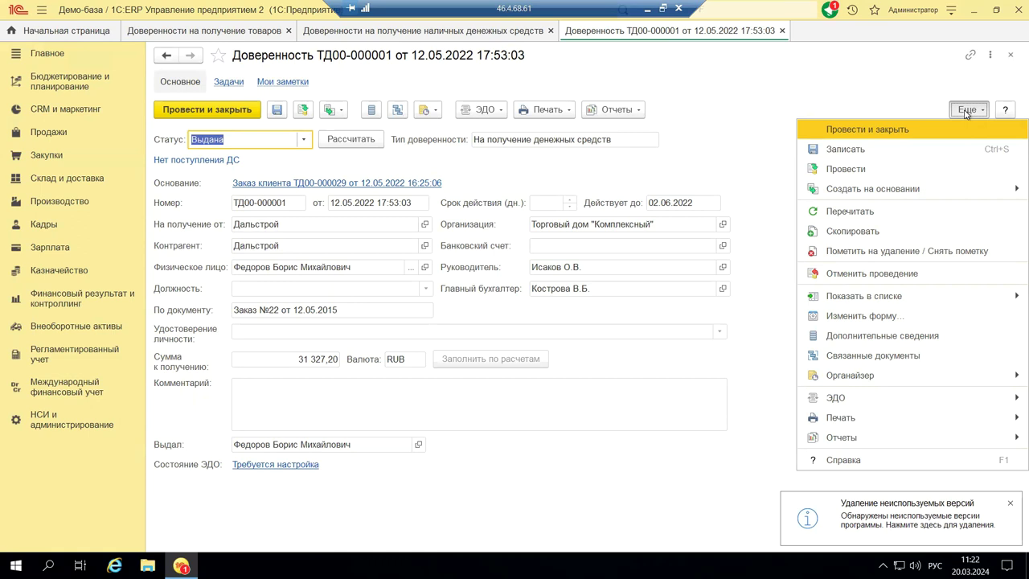
click(439, 164)
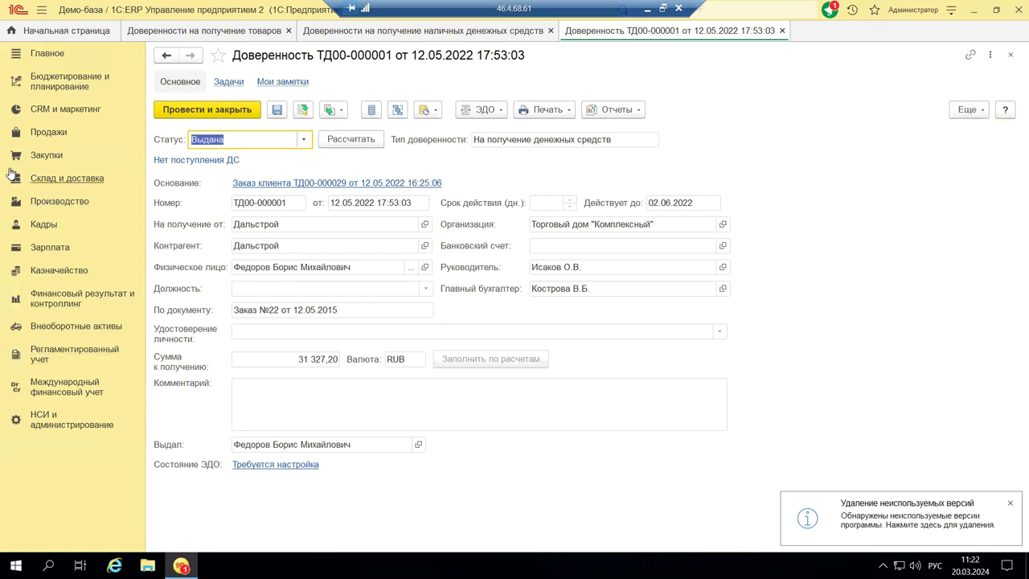
Generate the Доверенность (М-2а) print form and select the passport detail rows in it
click(567, 111)
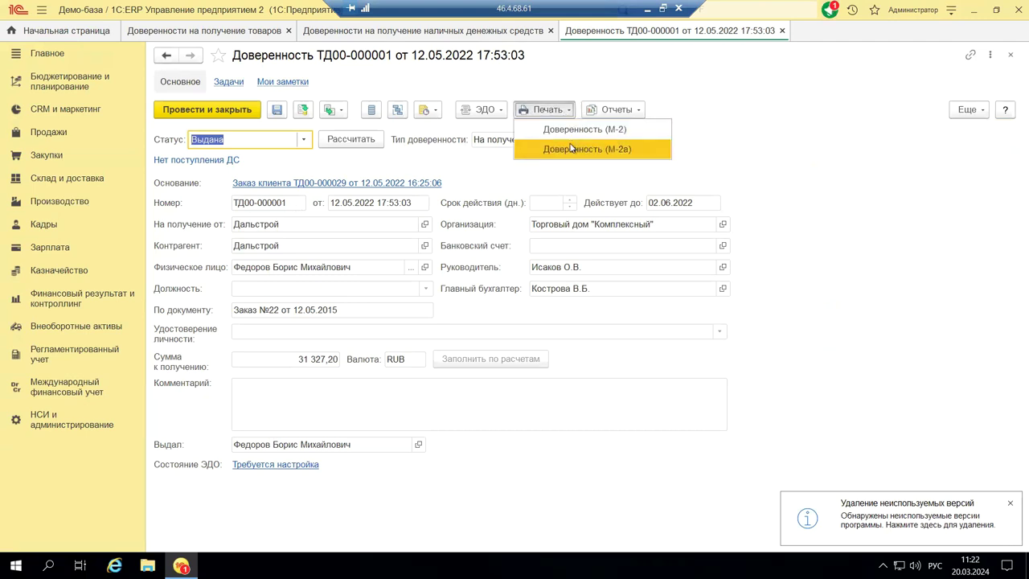
click(570, 148)
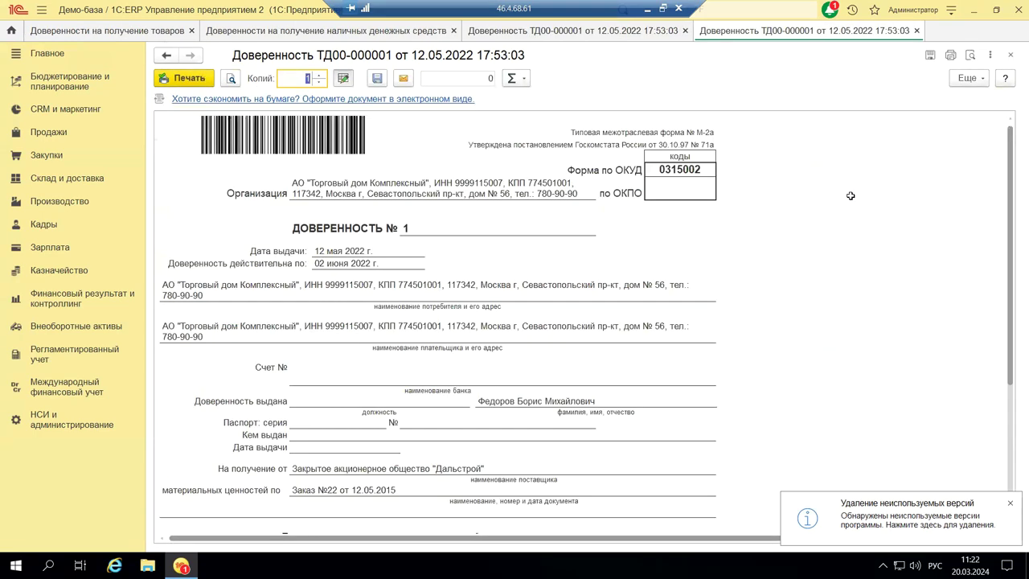
scroll(850, 196, down, 2)
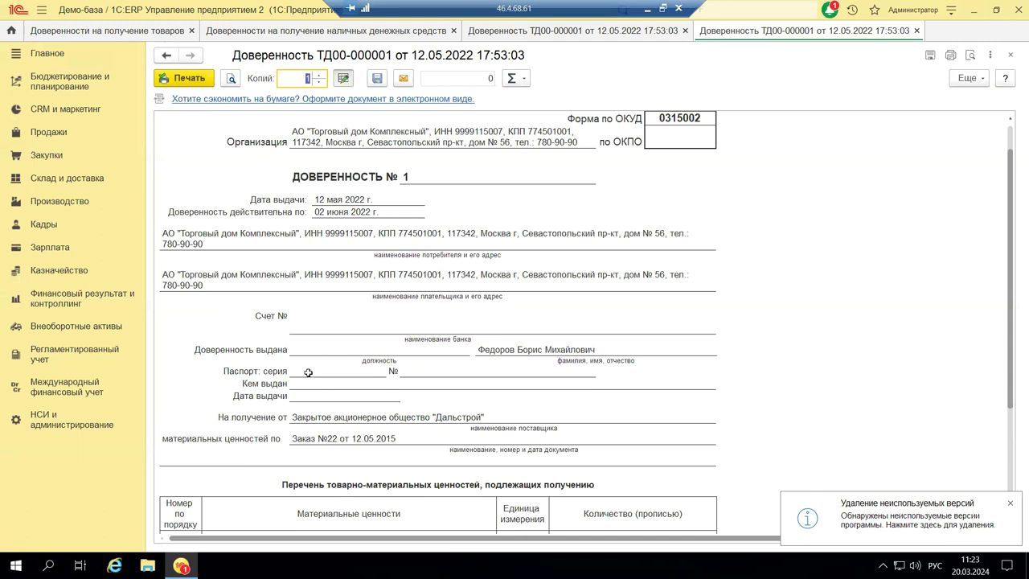
drag(300, 372, 327, 407)
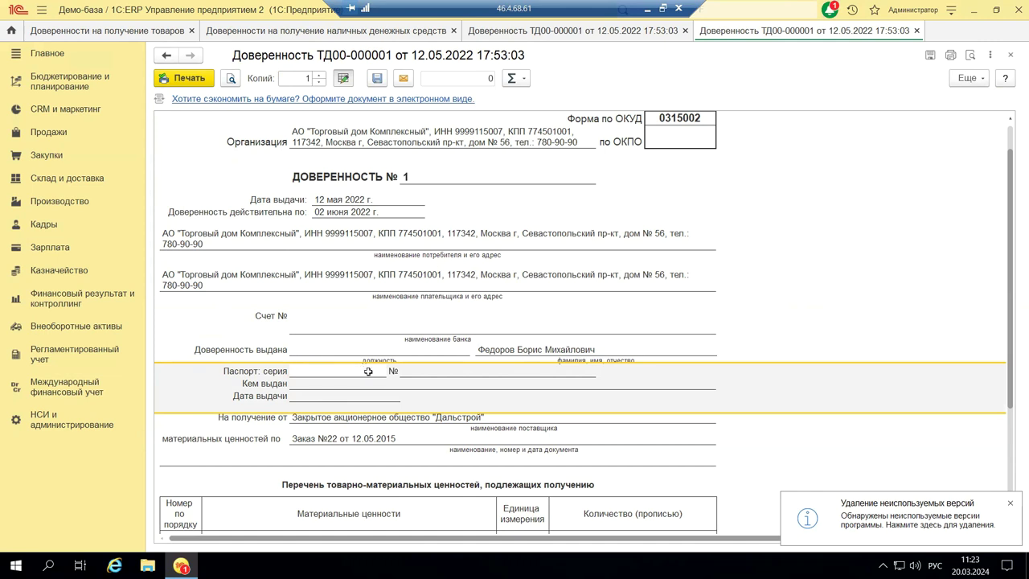
Examine the list of valuables and the signature block of the printed form, and close both the form and its document
scroll(367, 375, down, 2)
scroll(374, 391, down, 2)
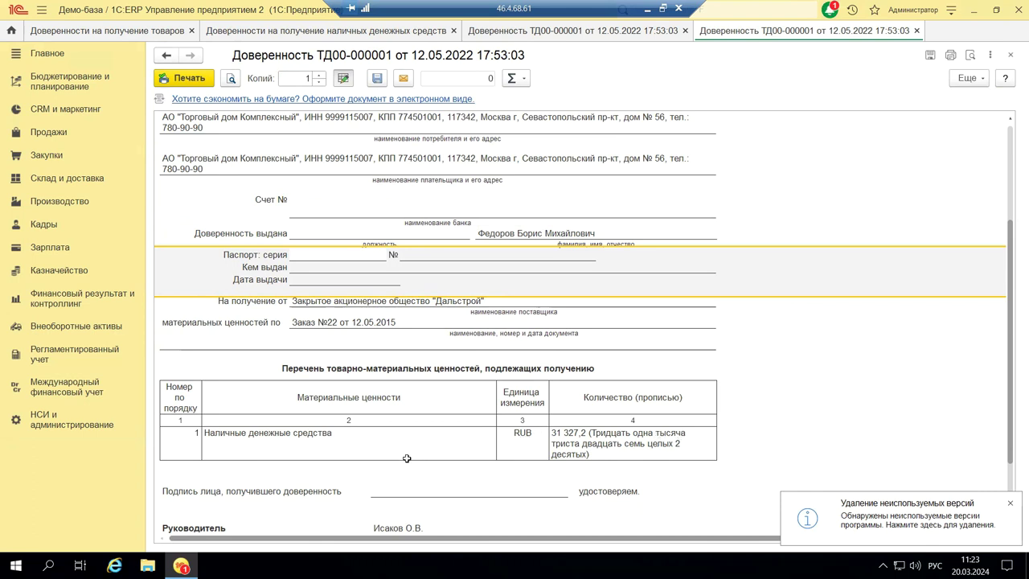
scroll(407, 459, down, 2)
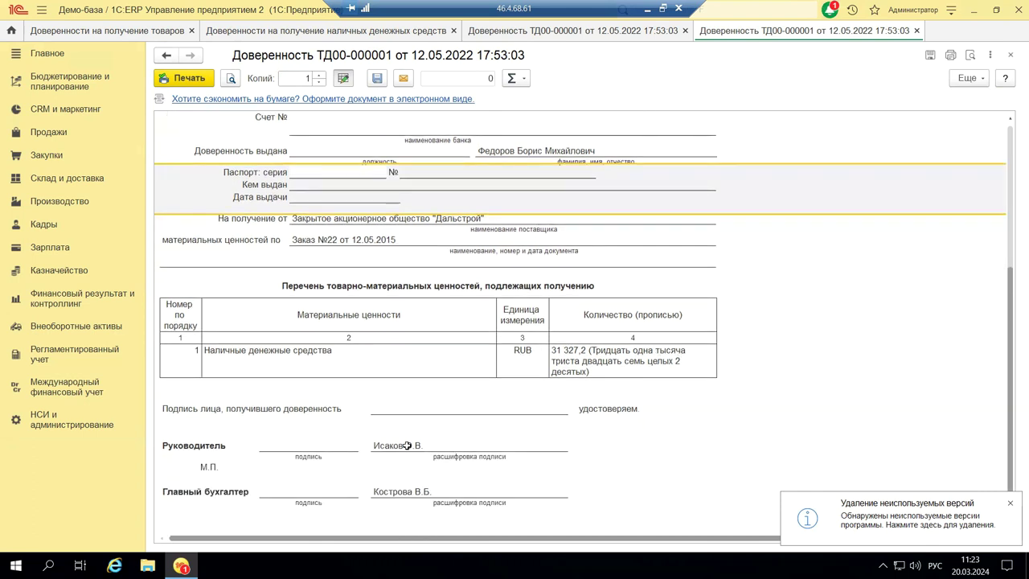
scroll(407, 446, down, 1)
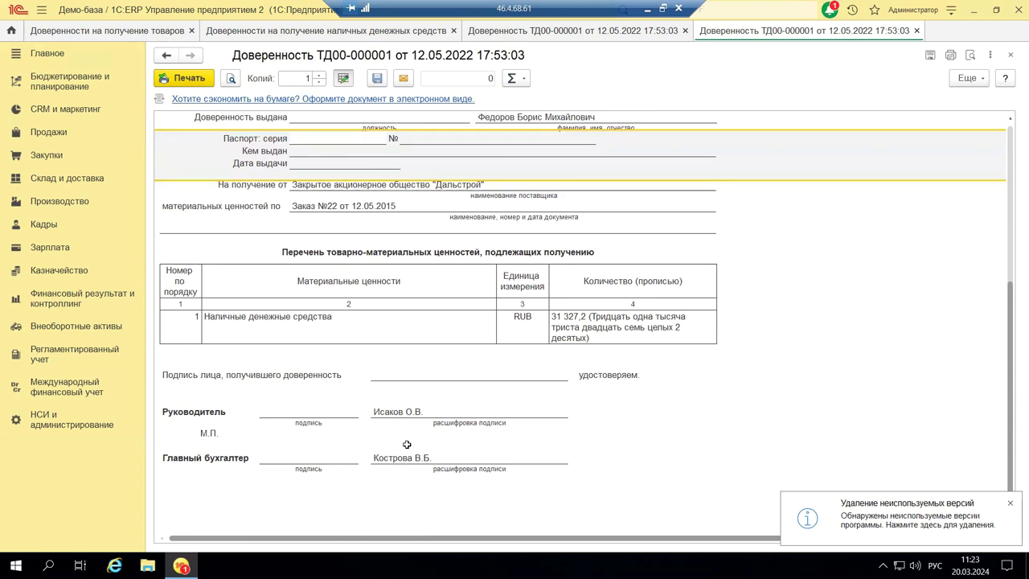
click(386, 408)
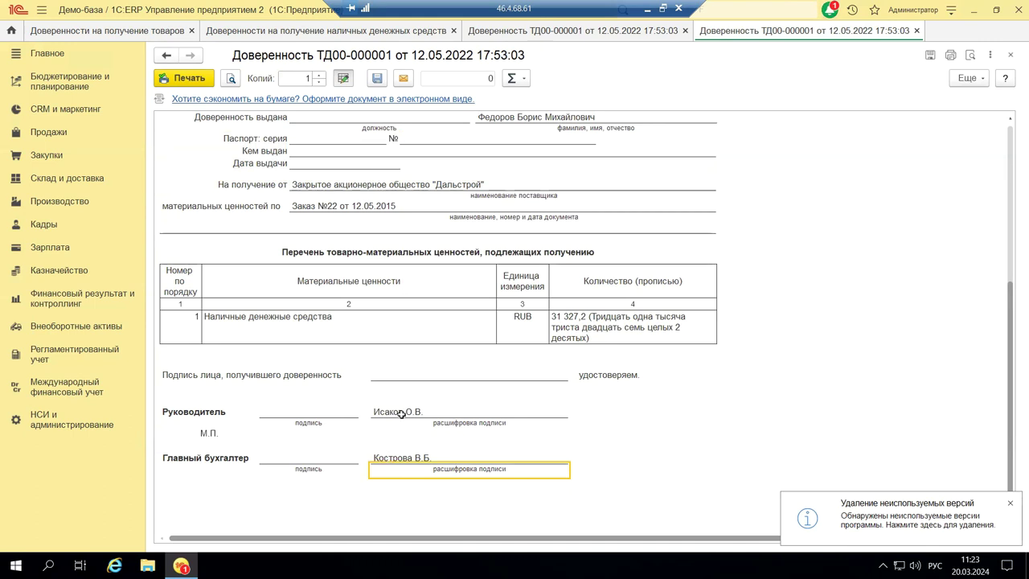
scroll(445, 397, up, 5)
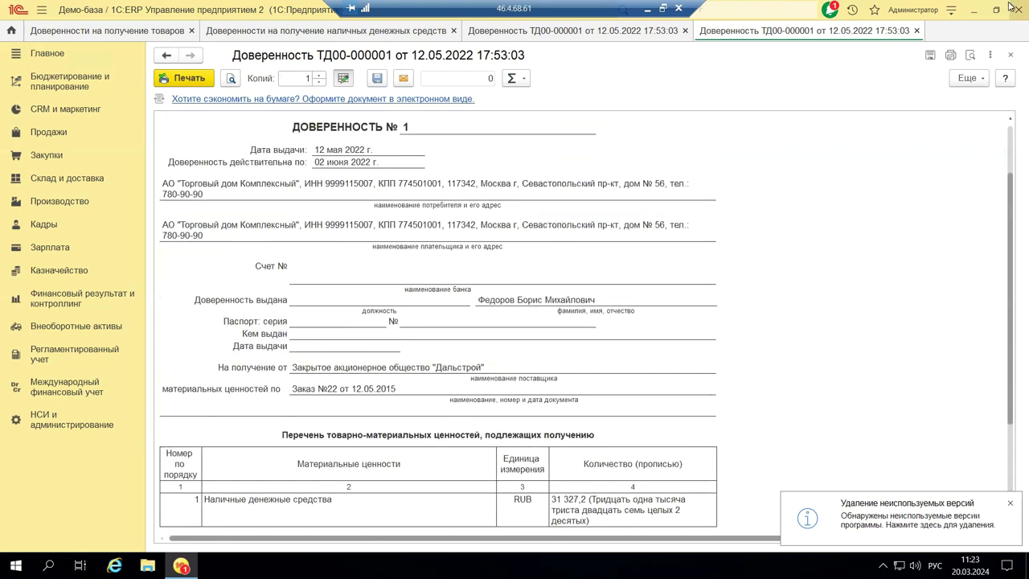
click(1010, 56)
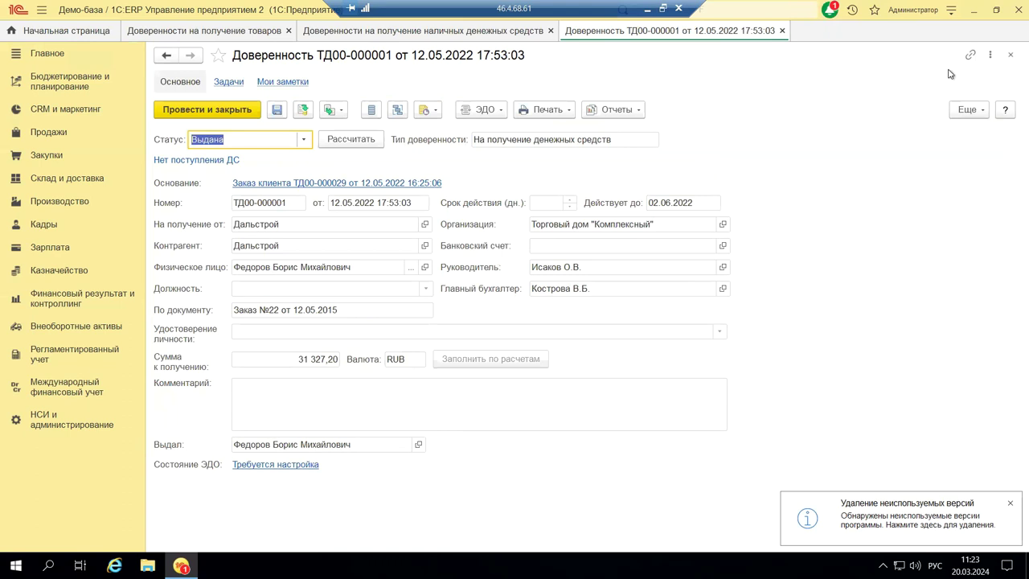
click(1010, 56)
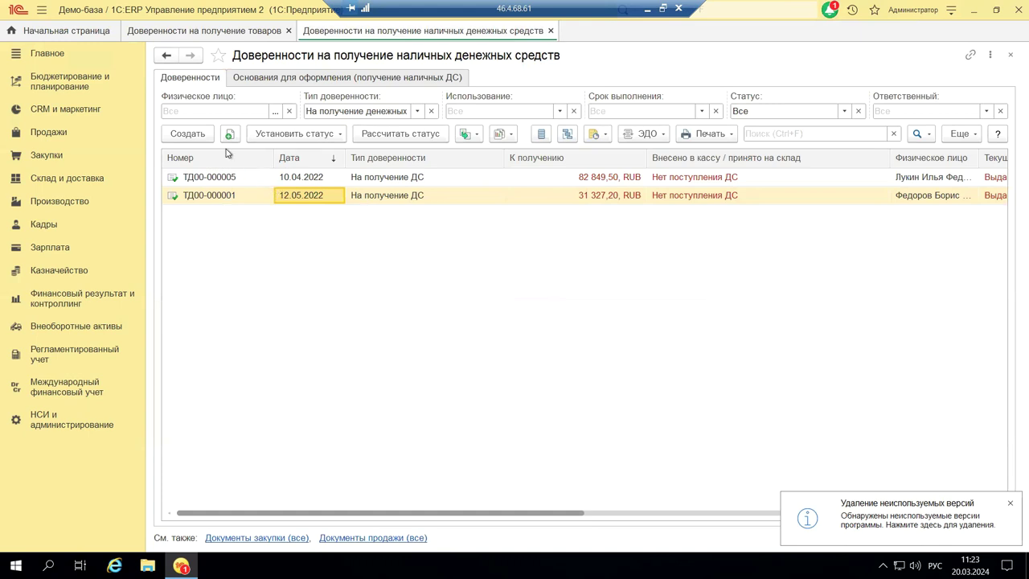
Start a new power of attorney, review the available Тип доверенности options, and close the form without saving
click(197, 138)
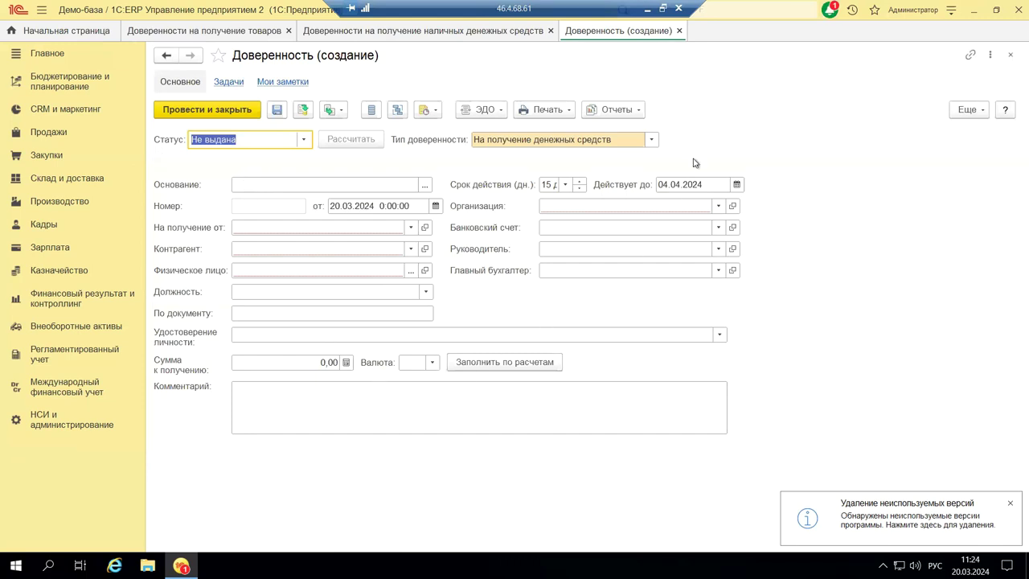
click(652, 141)
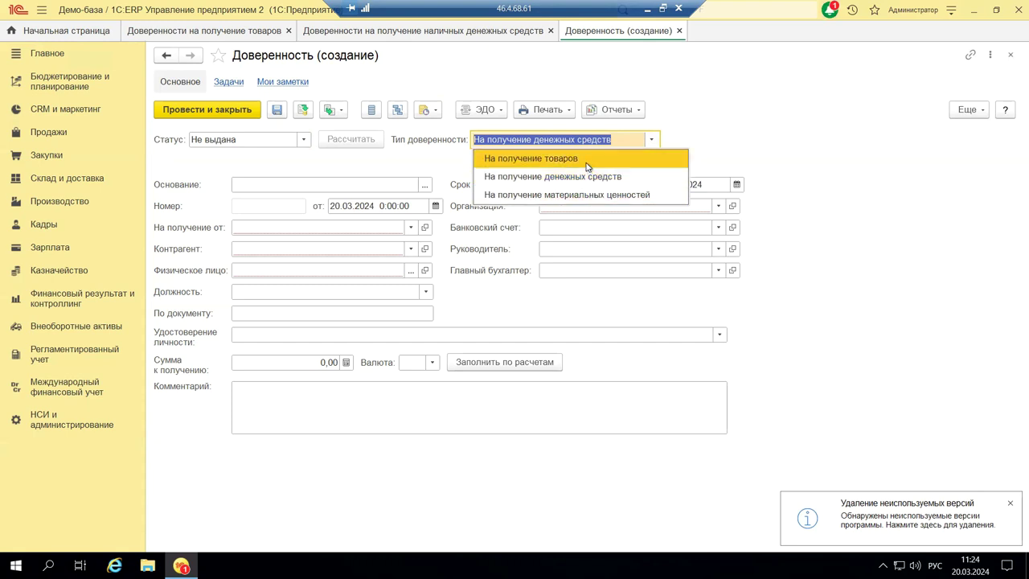
click(720, 137)
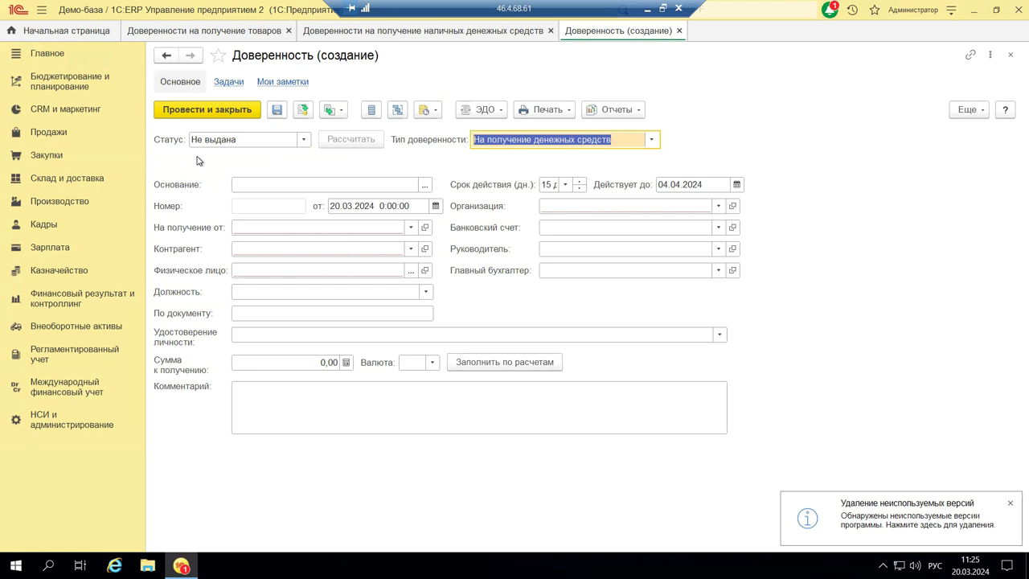
click(651, 141)
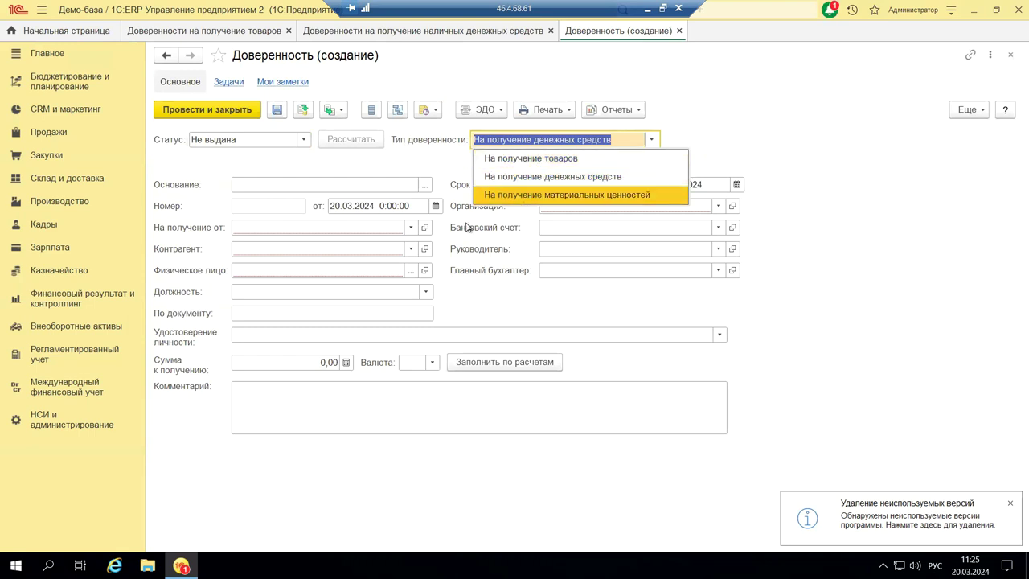
key(Escape)
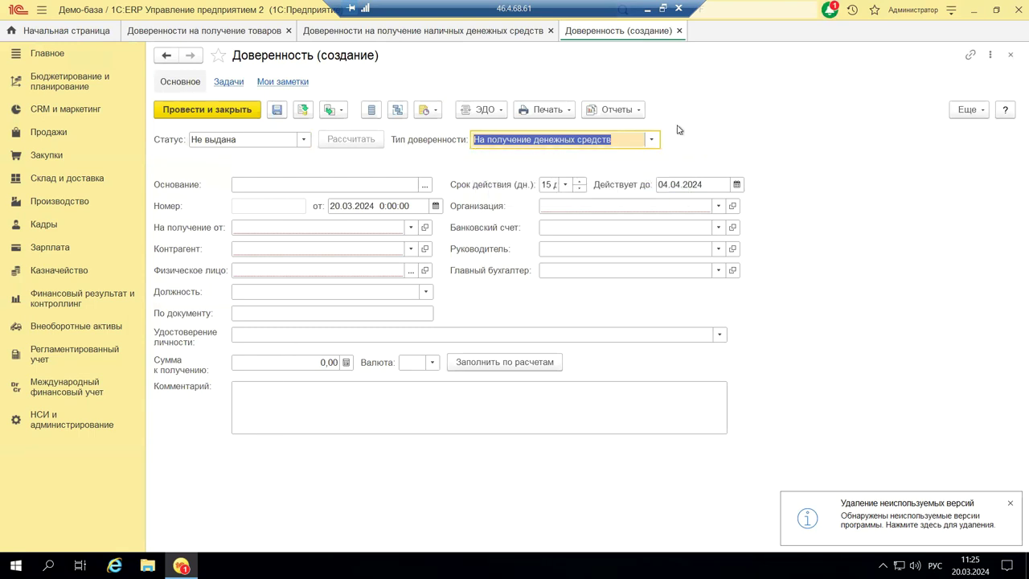
click(1012, 56)
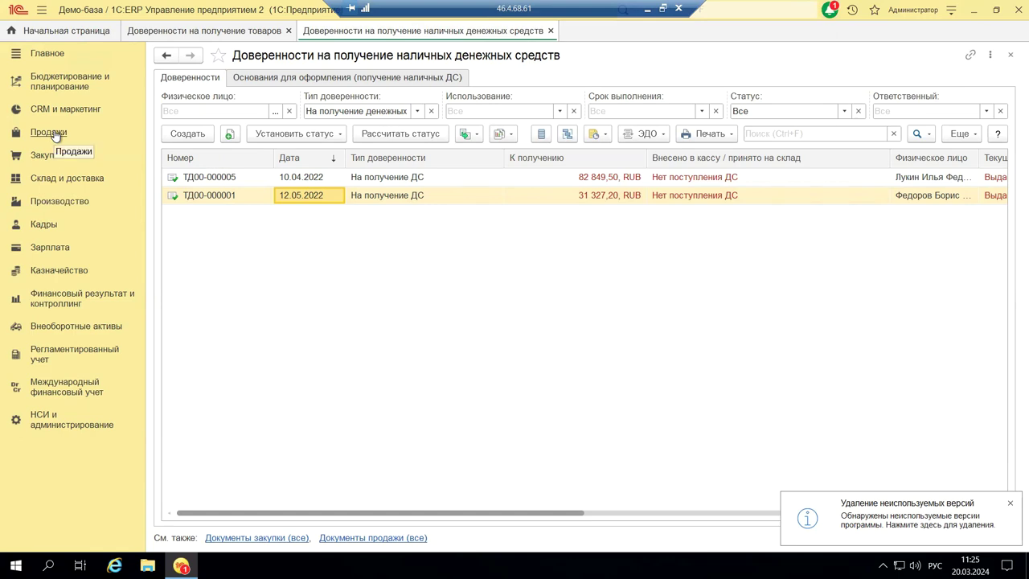
View the commands of the Продажи, Закупки and Казначейство sections to locate the power of attorney lists
click(49, 133)
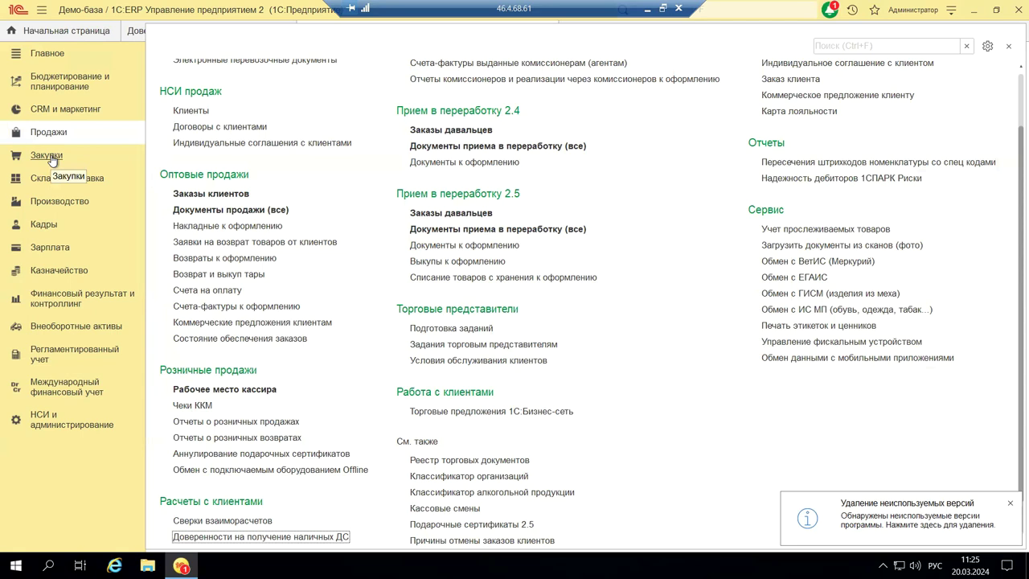
key(Return)
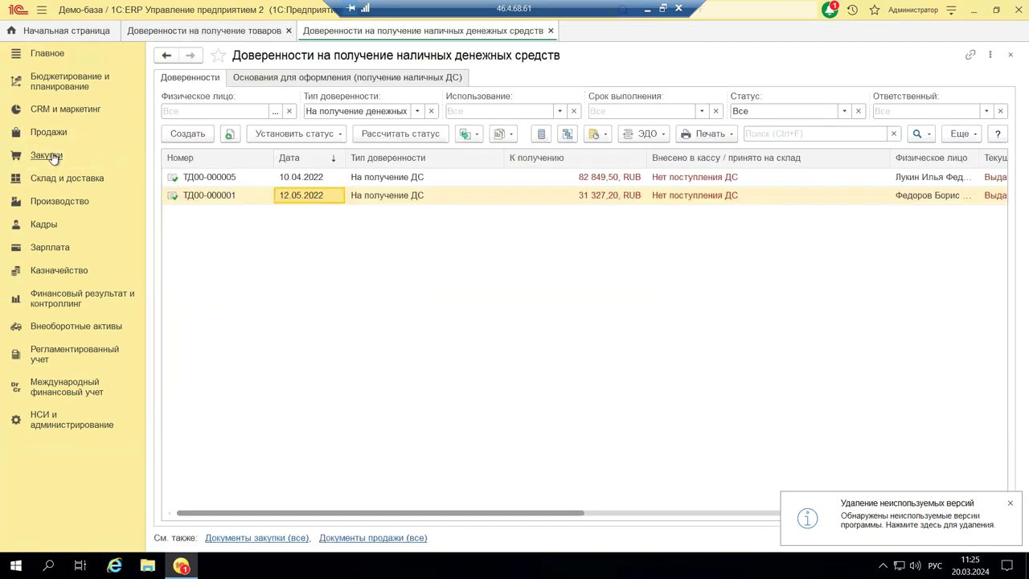
click(52, 158)
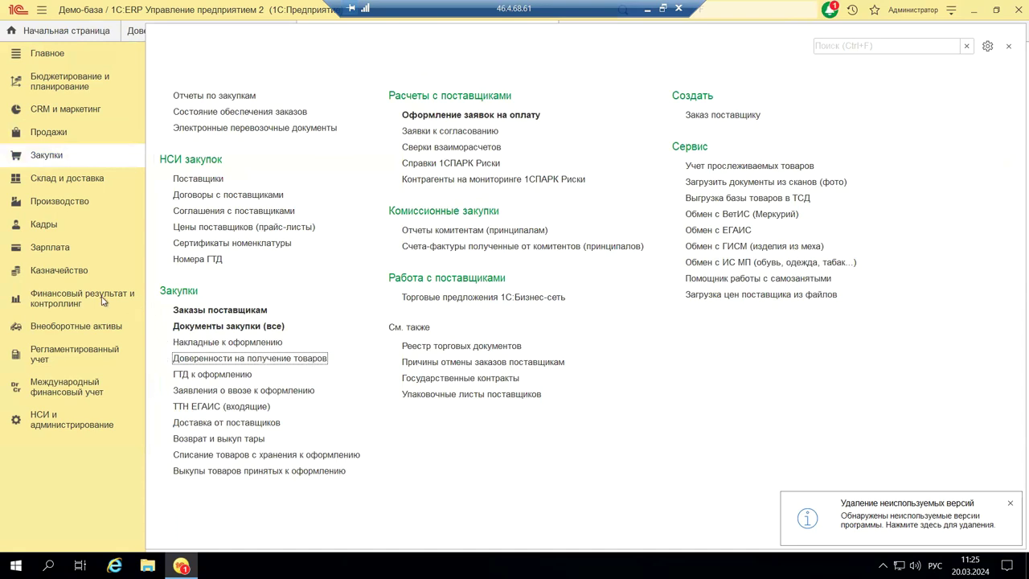
click(55, 274)
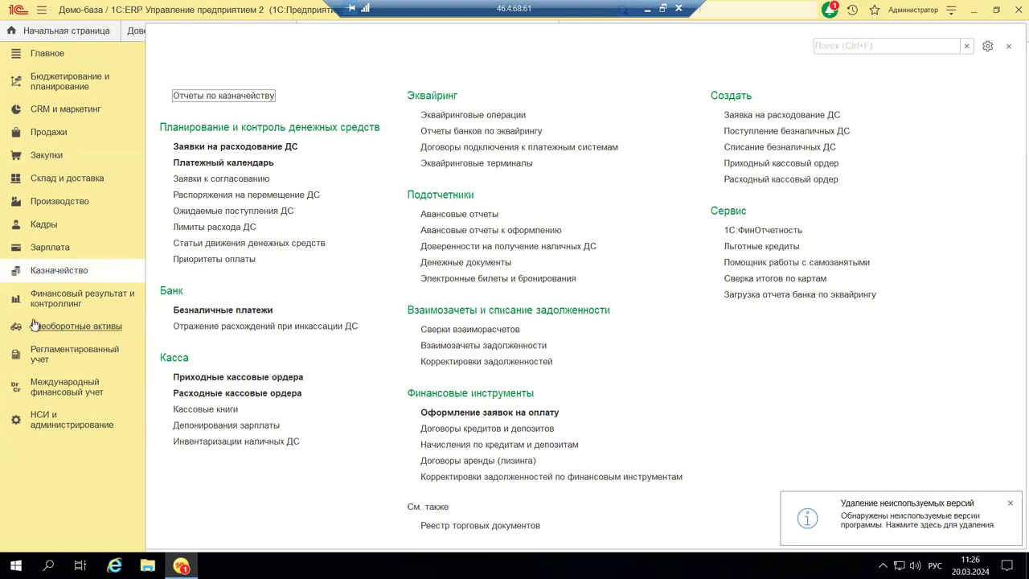
Open Регламентированные отчеты under 1С-Отчетность in the Регламентированный учет section
click(81, 354)
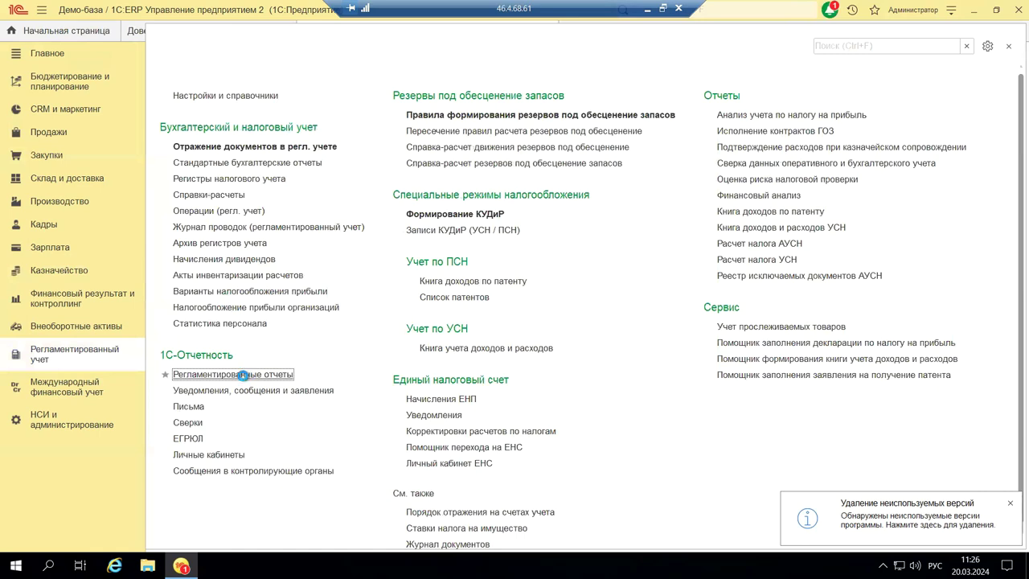
click(239, 374)
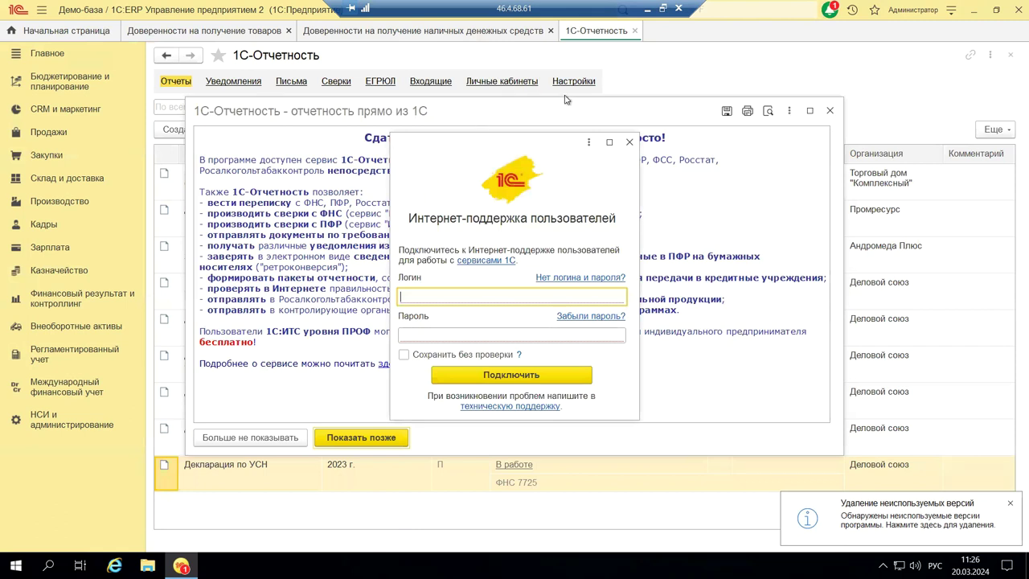
Dismiss the Интернет-поддержка пользователей login window and view the commands of the Регламентированный учет section
click(630, 143)
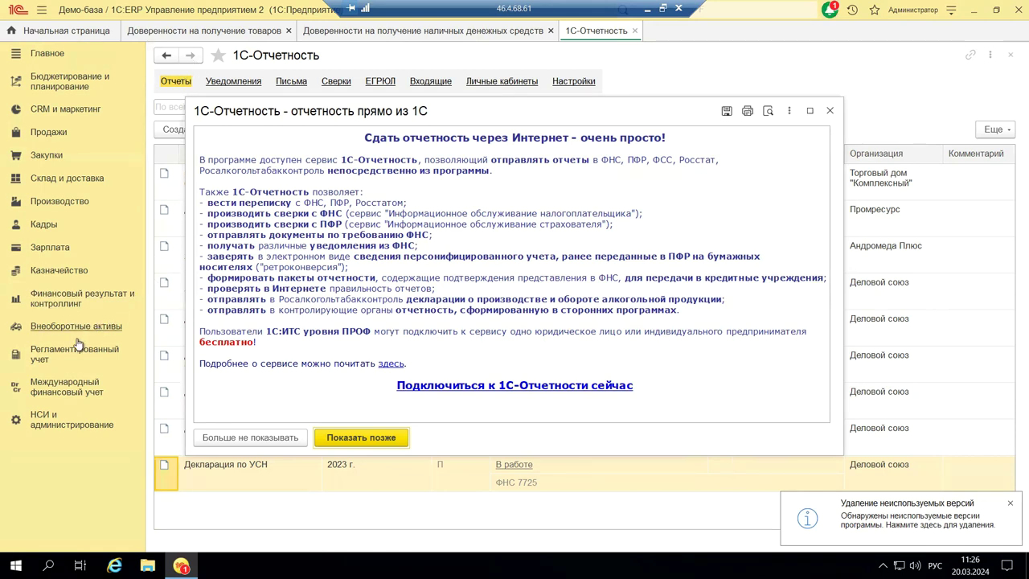
click(42, 361)
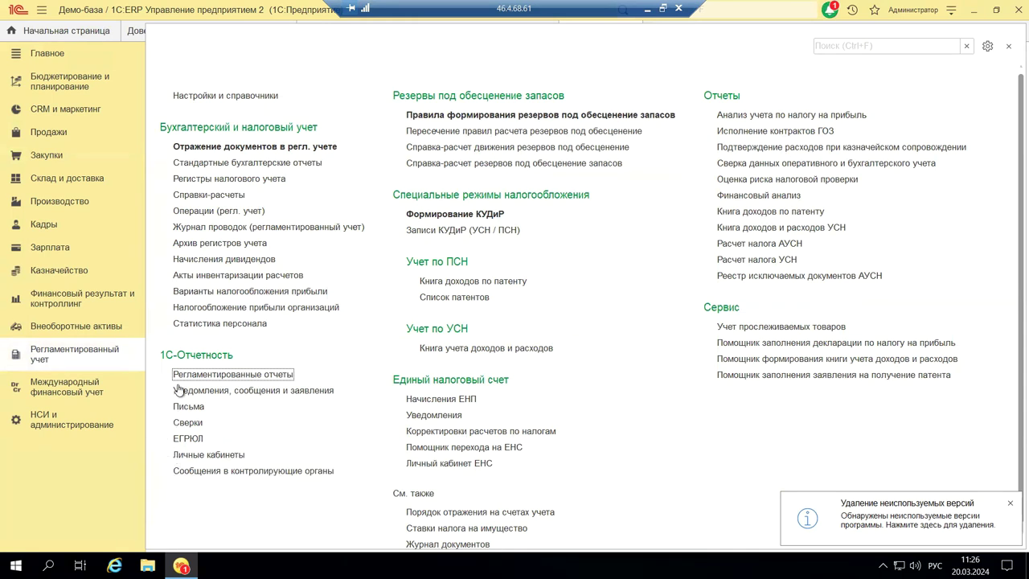
click(1010, 48)
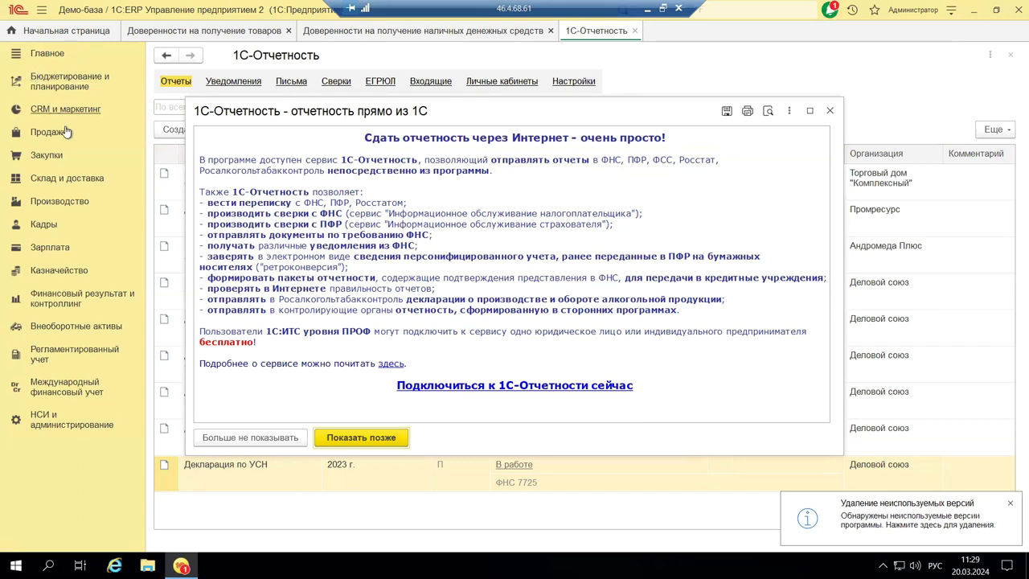
Open Личные кабинеты under 1С-Отчетность in Регламентированный учет, review the portal links without the promotional window, and close the form
click(50, 228)
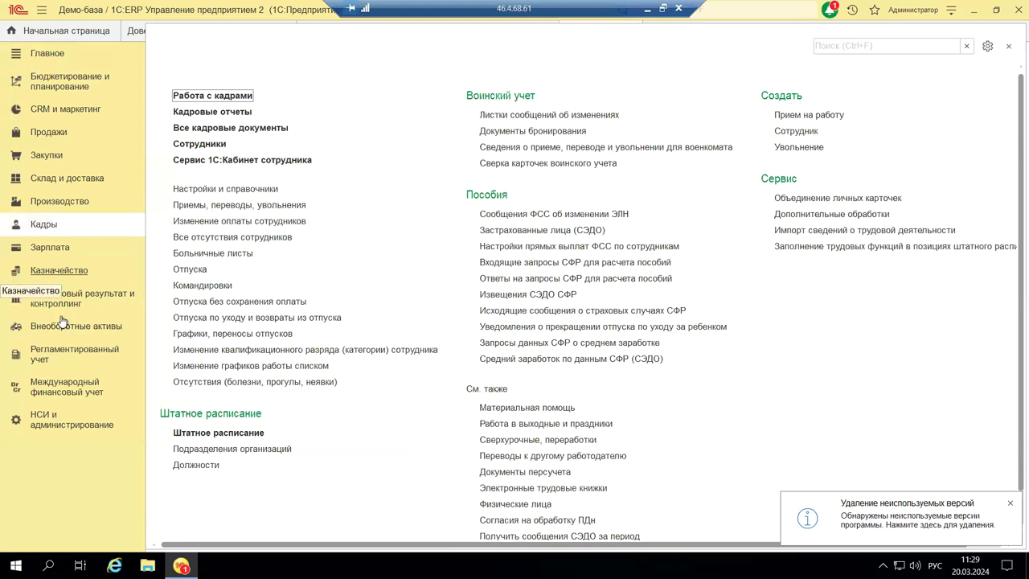
click(93, 355)
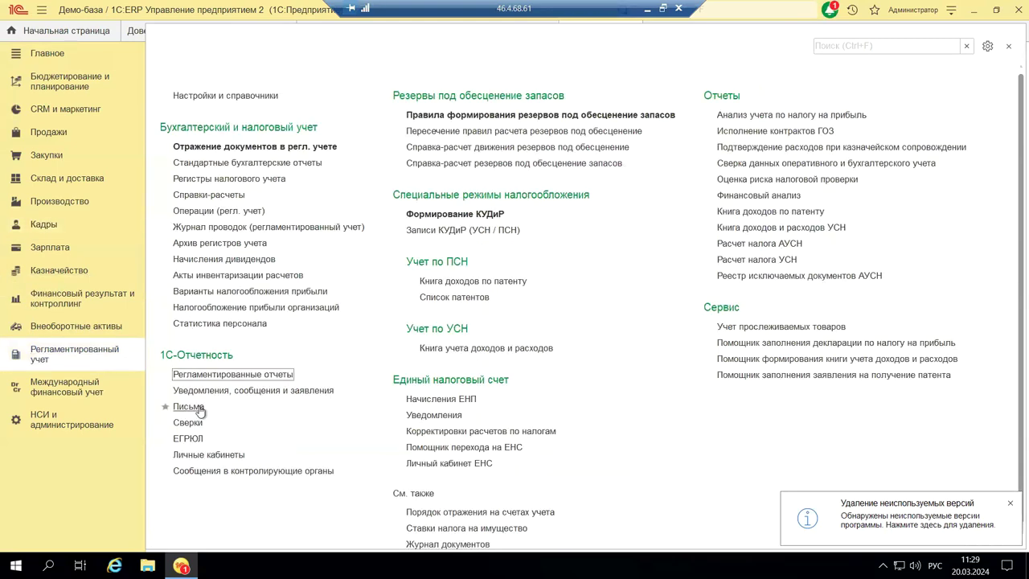
click(187, 457)
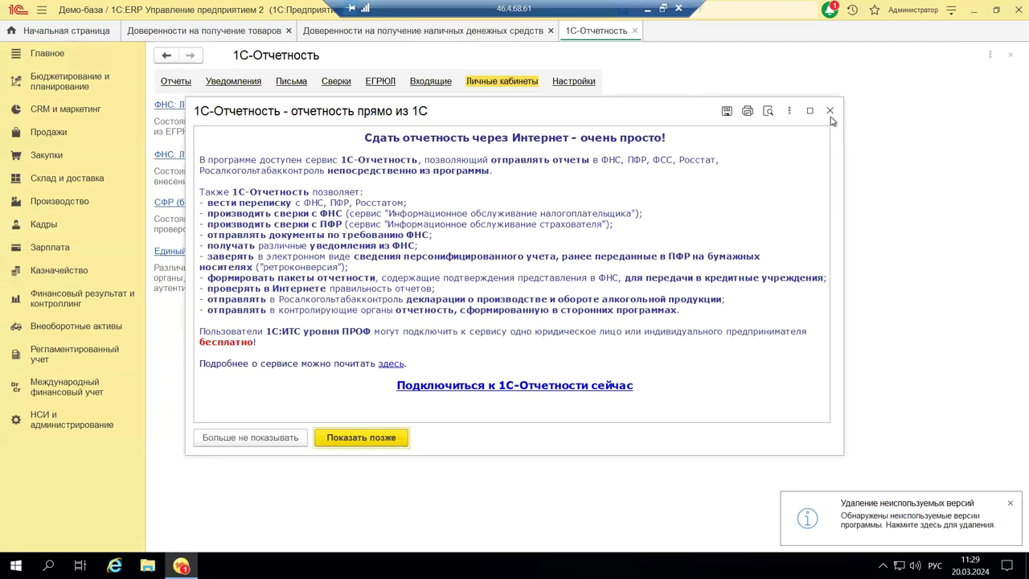
click(829, 111)
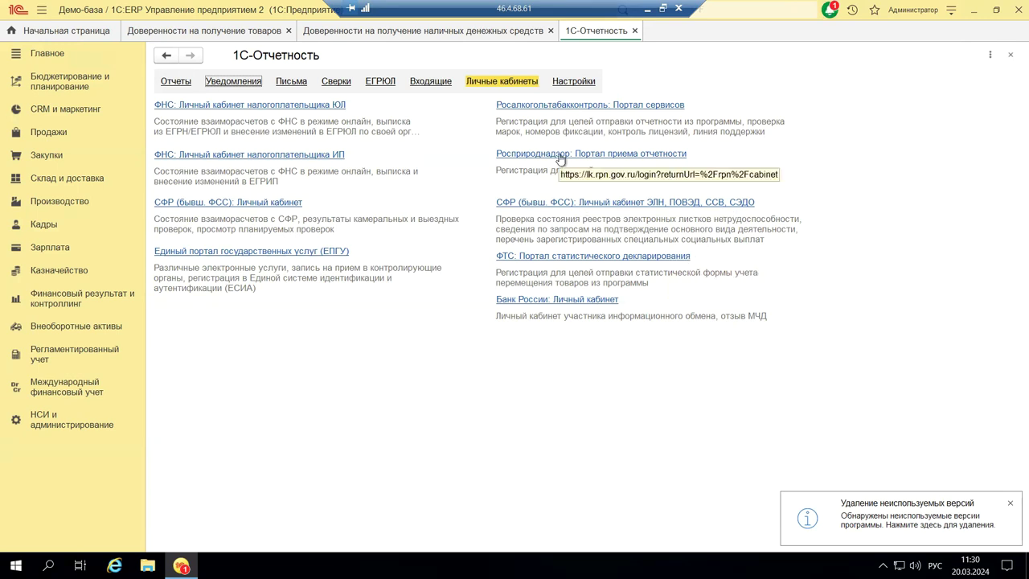
click(1011, 54)
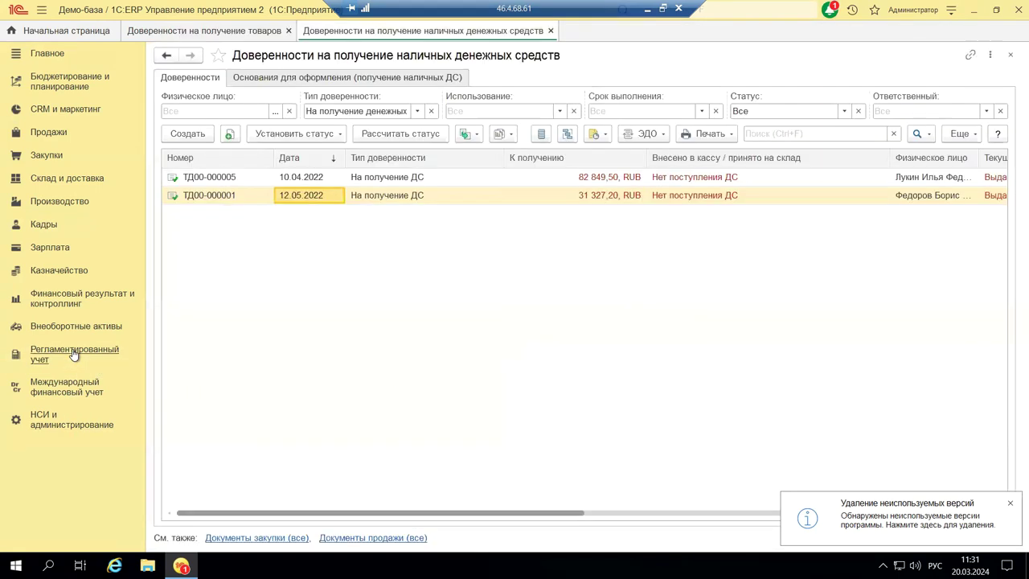
Open Регламентированные отчеты under 1С-Отчетность and dismiss the support login and promotional windows covering the report list
click(73, 355)
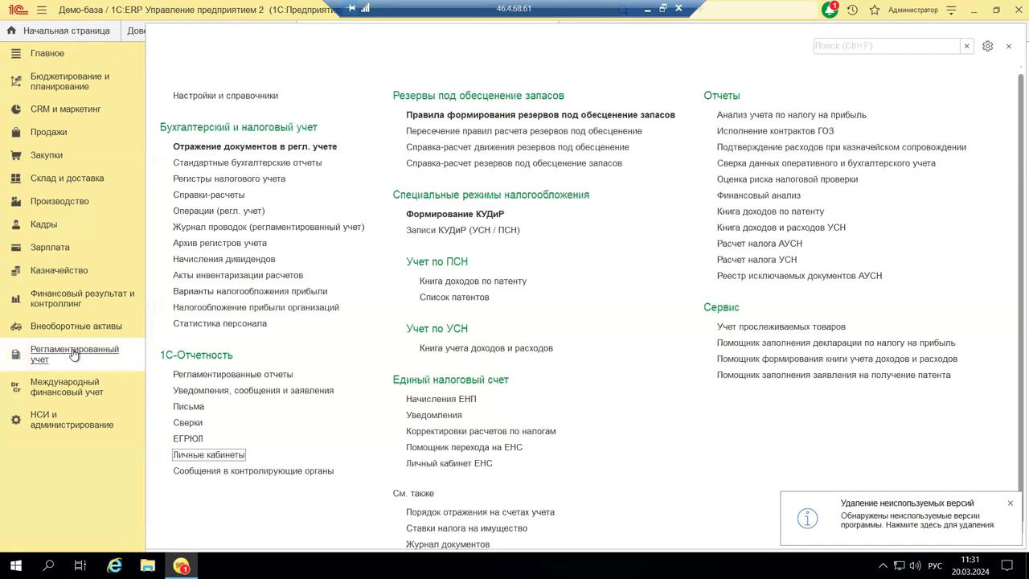
click(229, 375)
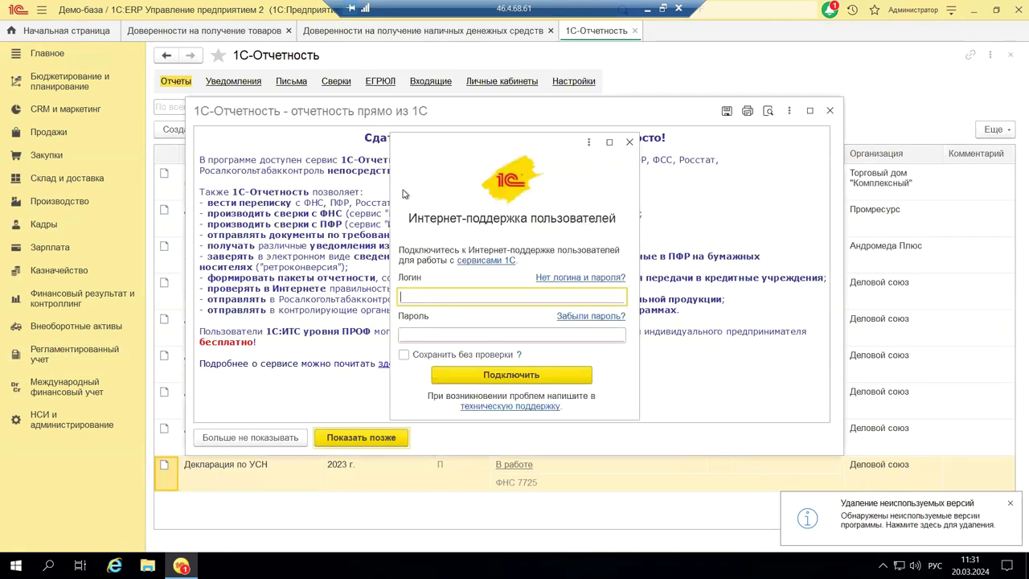
click(630, 142)
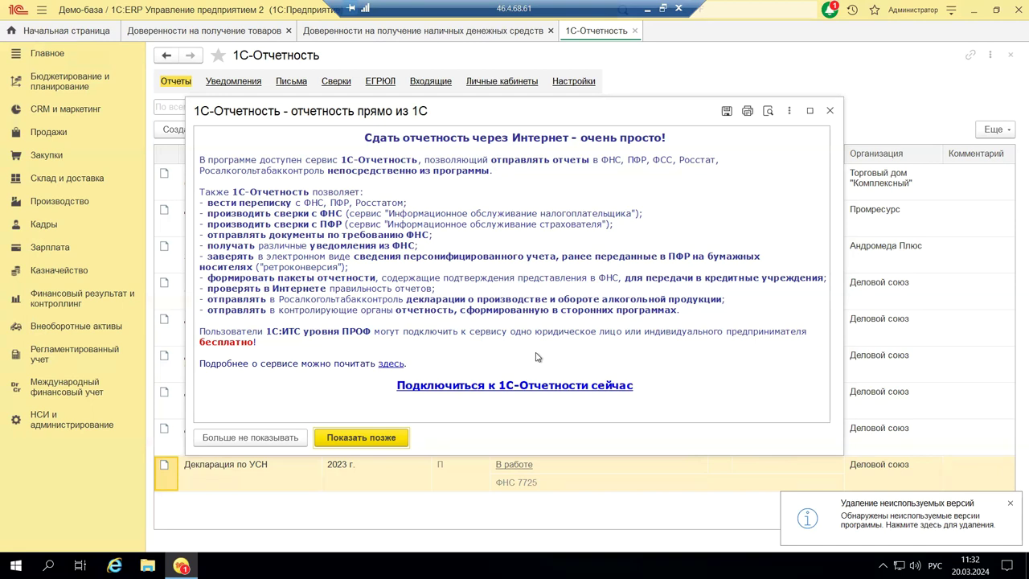
click(830, 111)
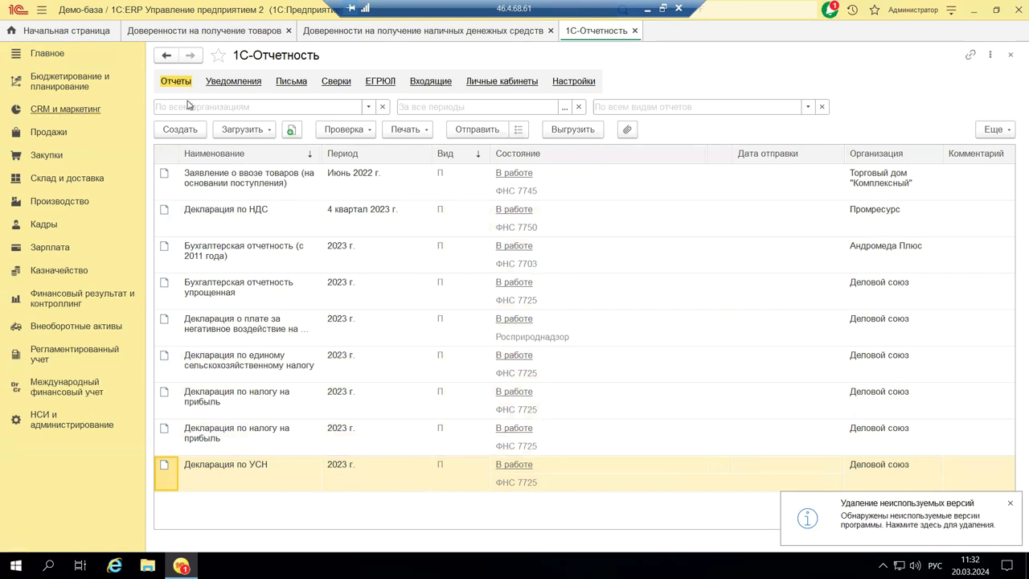
Start a new document in Уведомления, review the notification types in the МЧД folder, and close the selection without choosing one
click(256, 83)
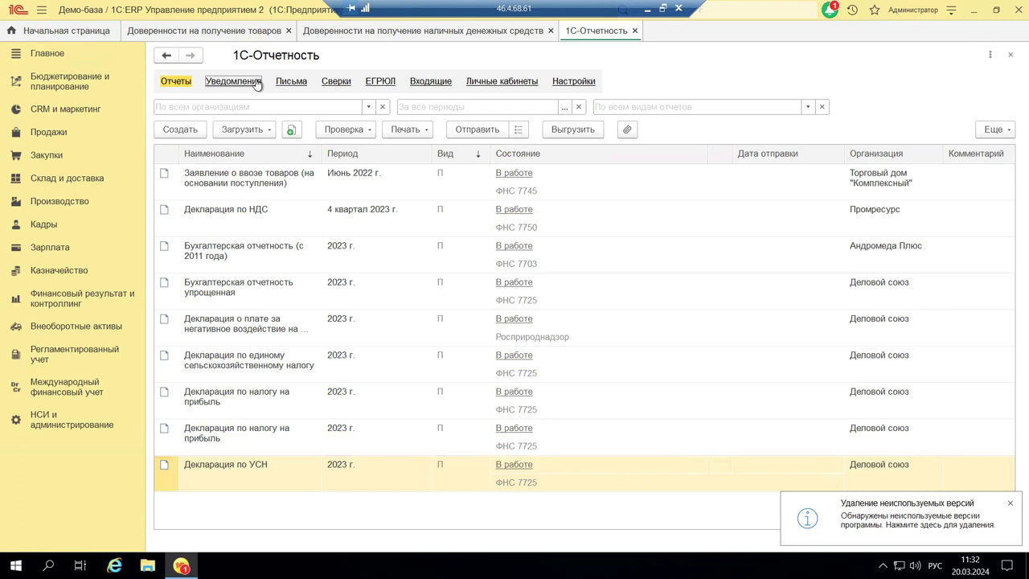
click(183, 131)
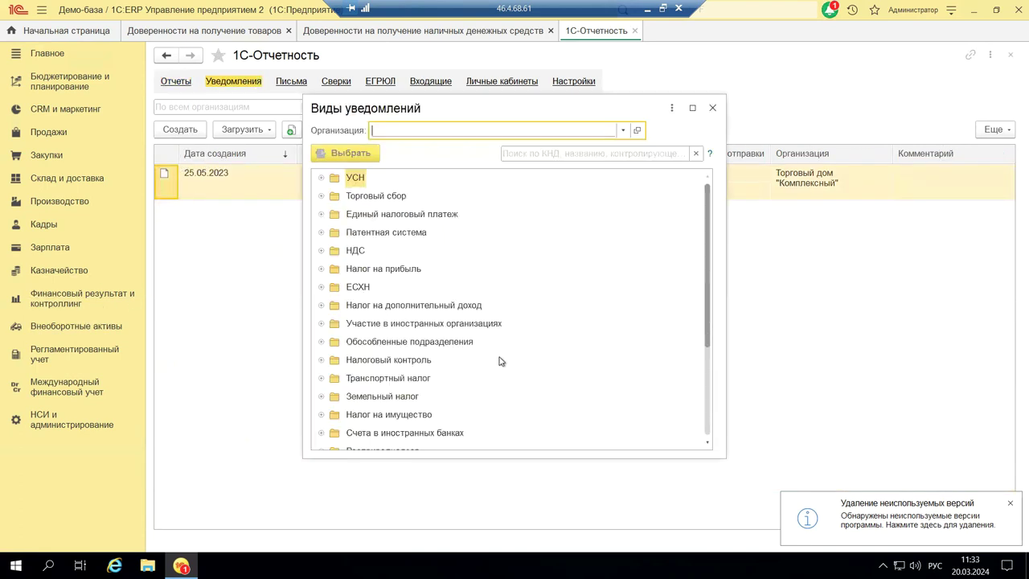
scroll(493, 387, down, 4)
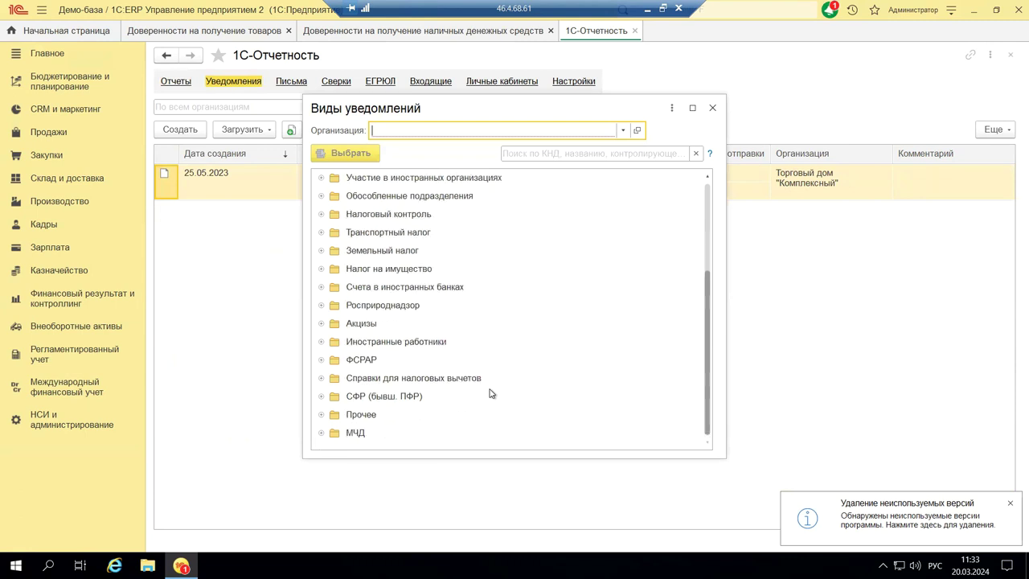
click(322, 434)
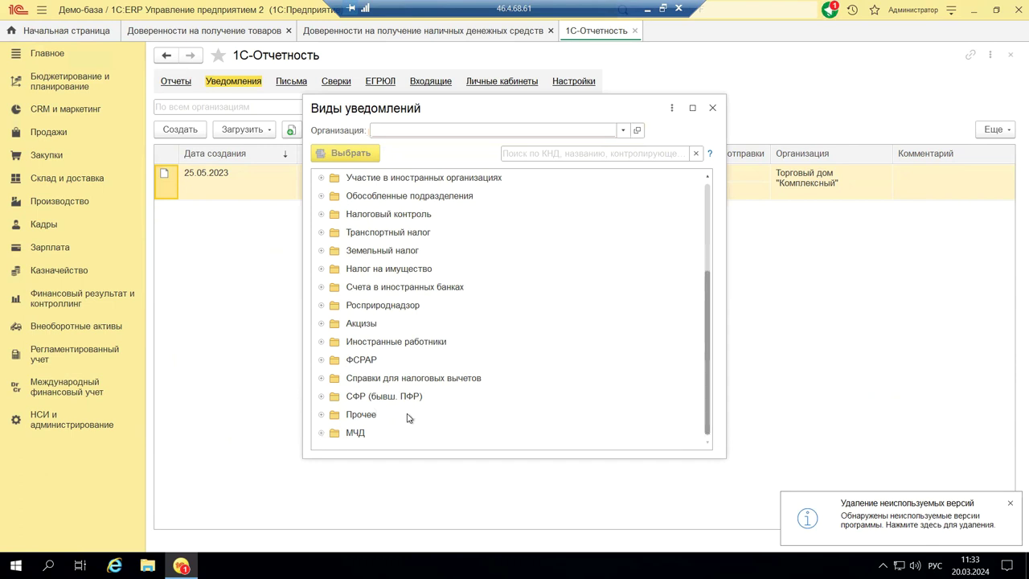
click(322, 435)
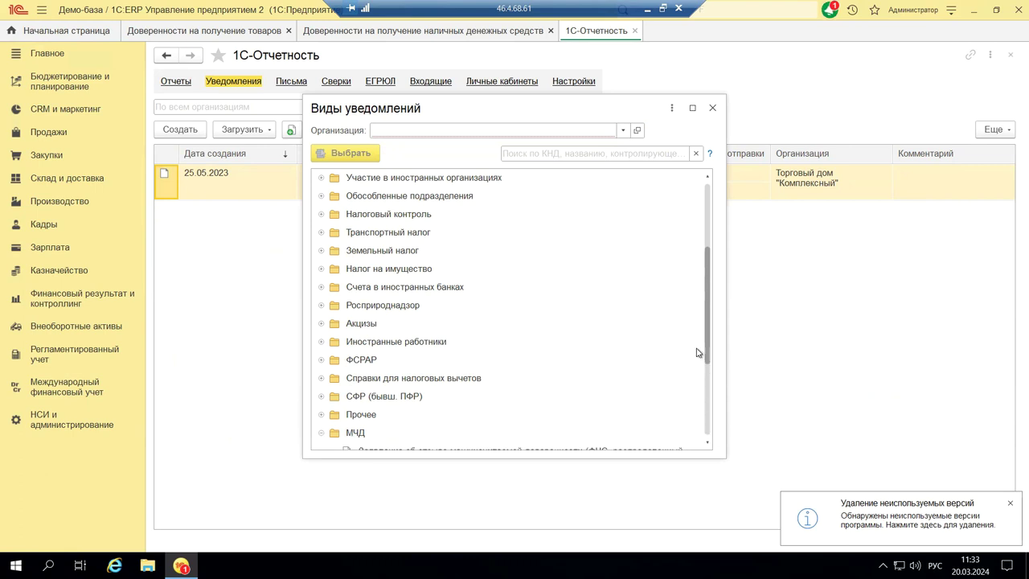
drag(709, 363, 715, 451)
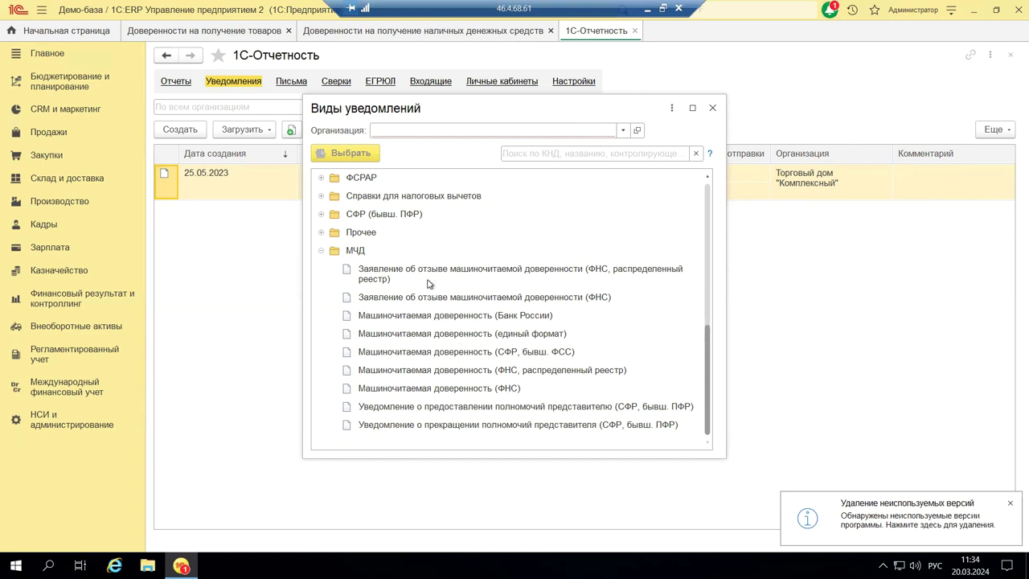
click(712, 109)
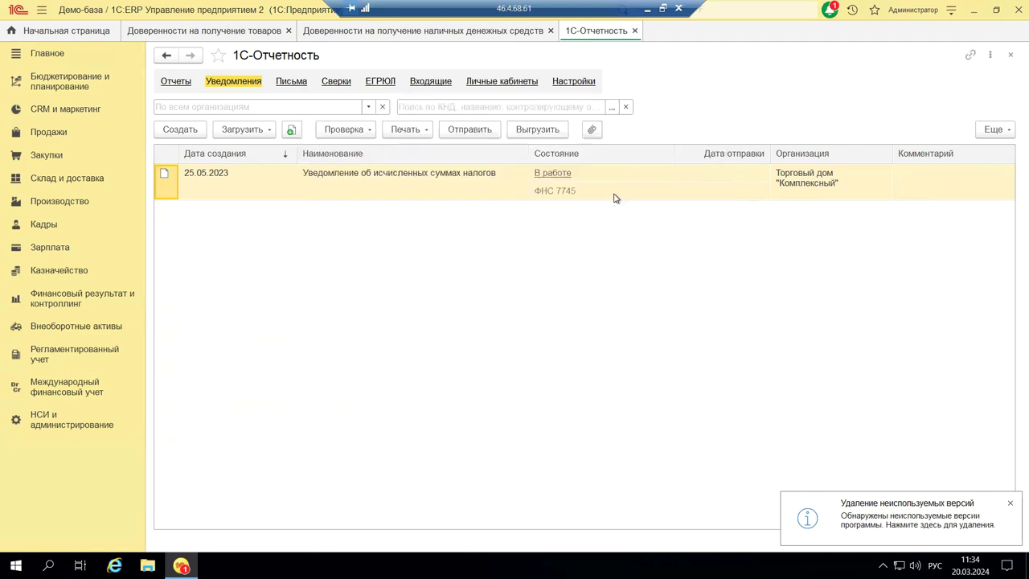
Switch to the PowerPoint presentation and show slide 9 about who needs a КЭП
click(645, 12)
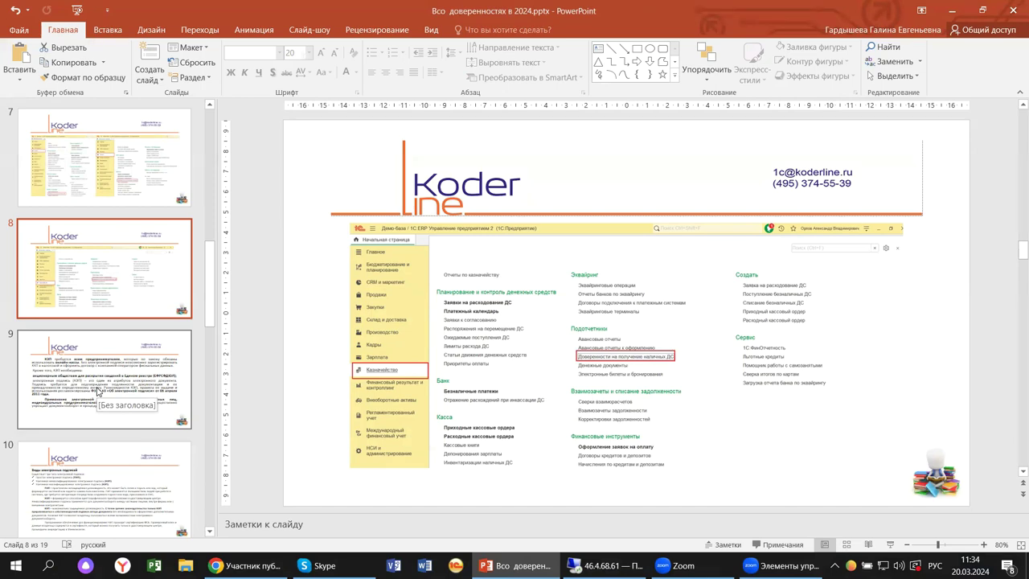
click(106, 386)
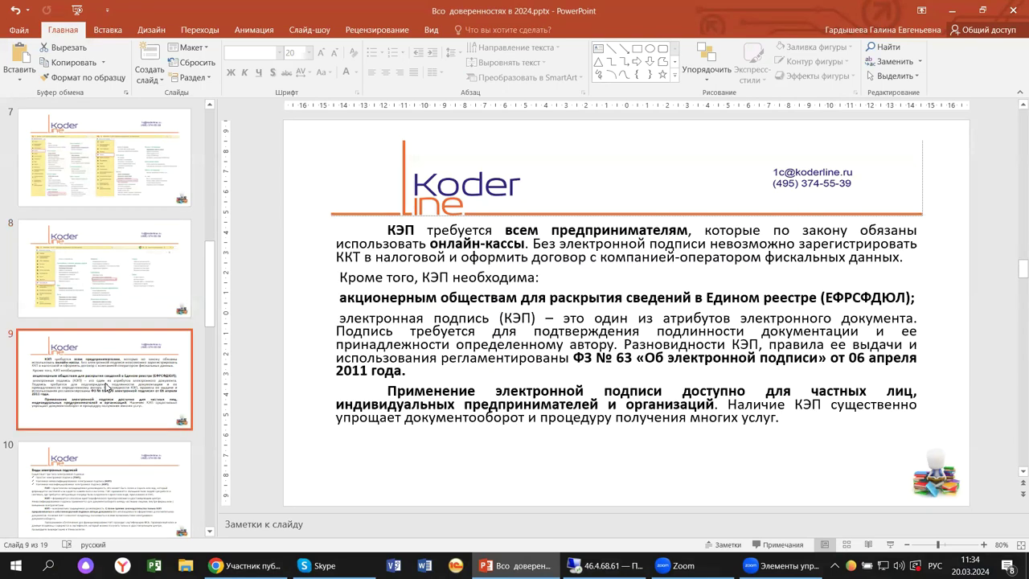
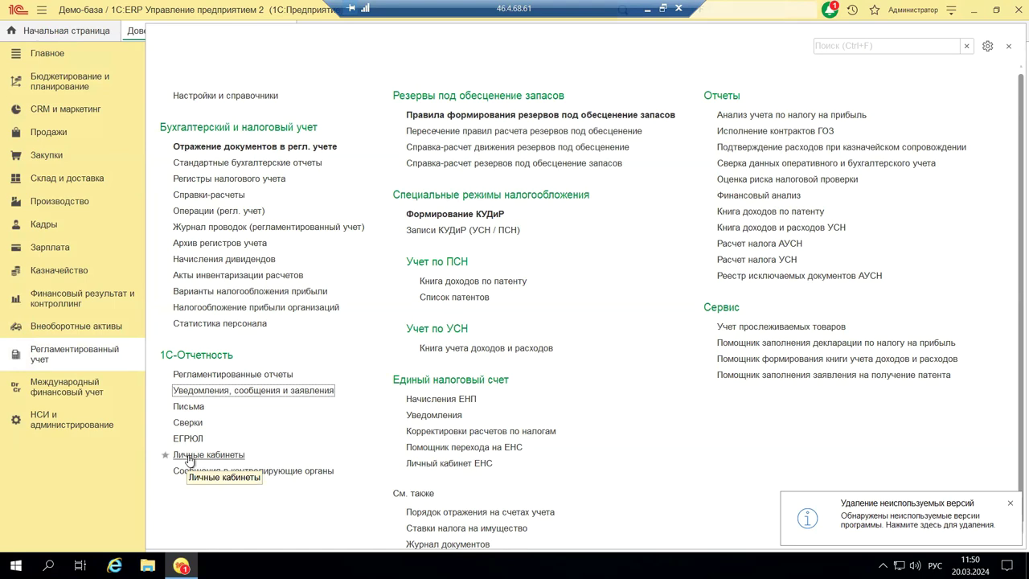
Open Личные кабинеты in 1С:ERP and dismiss the support login and promotional windows covering the portal links
click(189, 455)
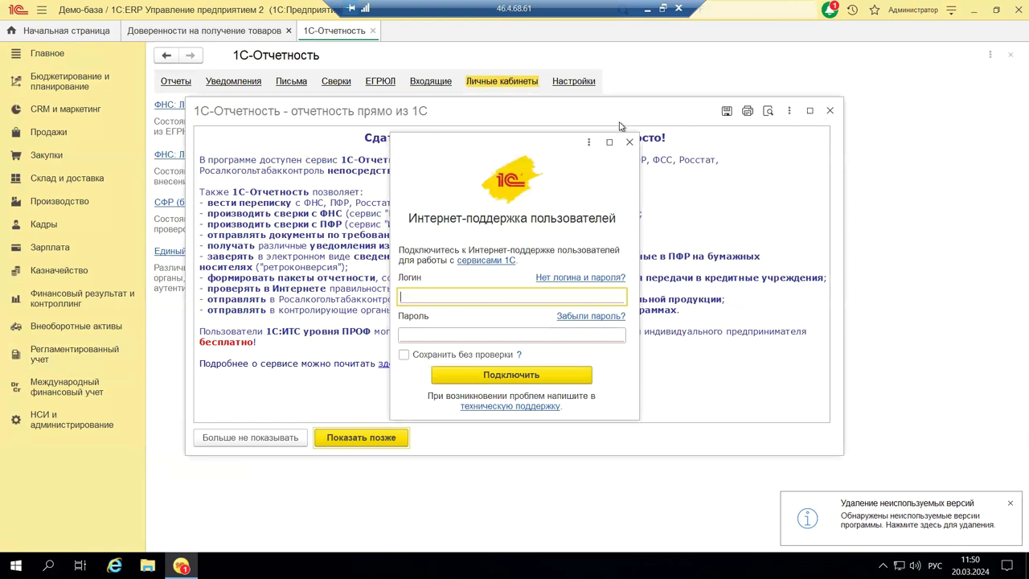
click(631, 143)
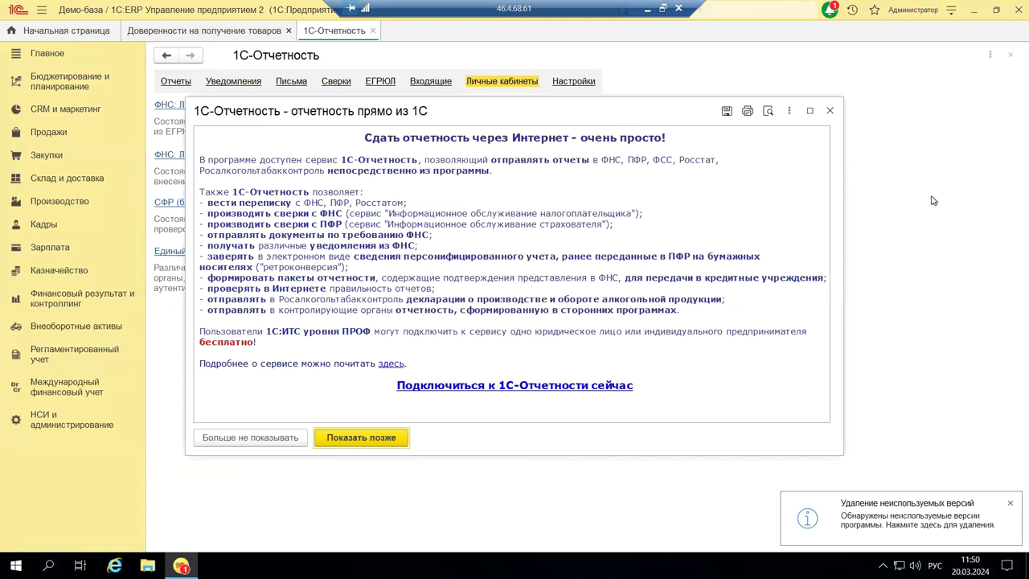
click(827, 110)
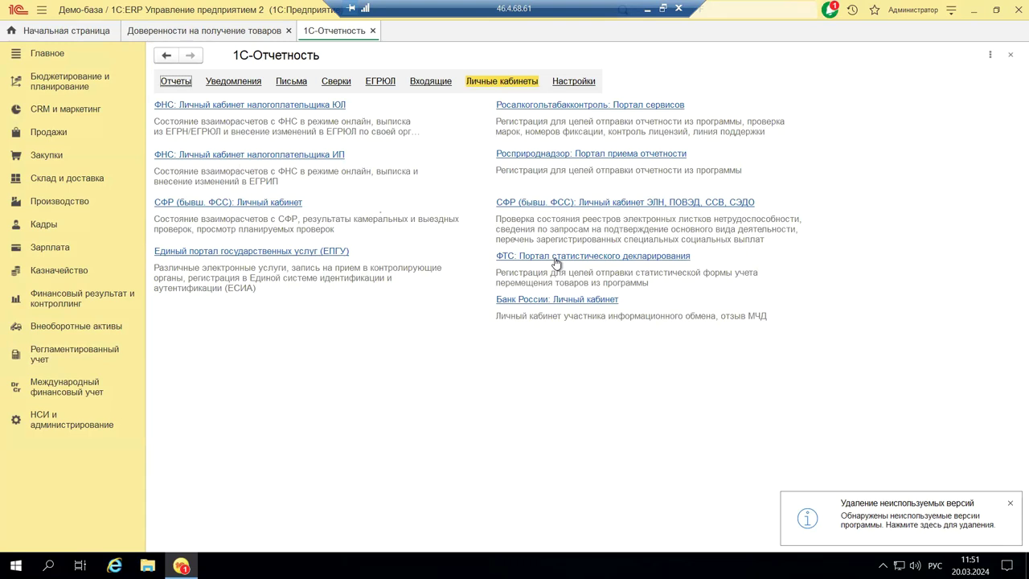
Try to visit the ФТС statistical declaration portal and the Банк России personal account, closing the browser after each
click(555, 261)
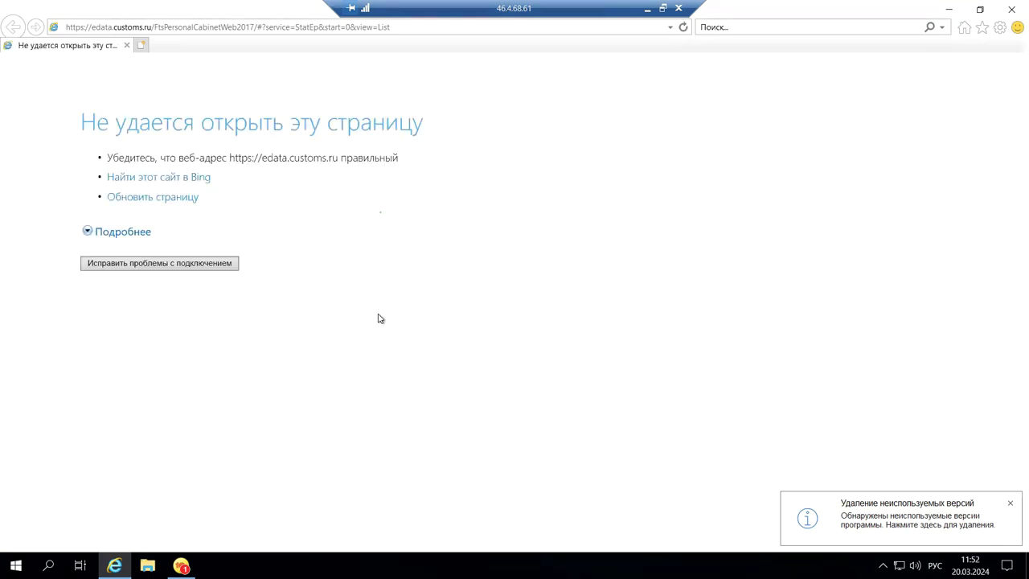
click(1011, 10)
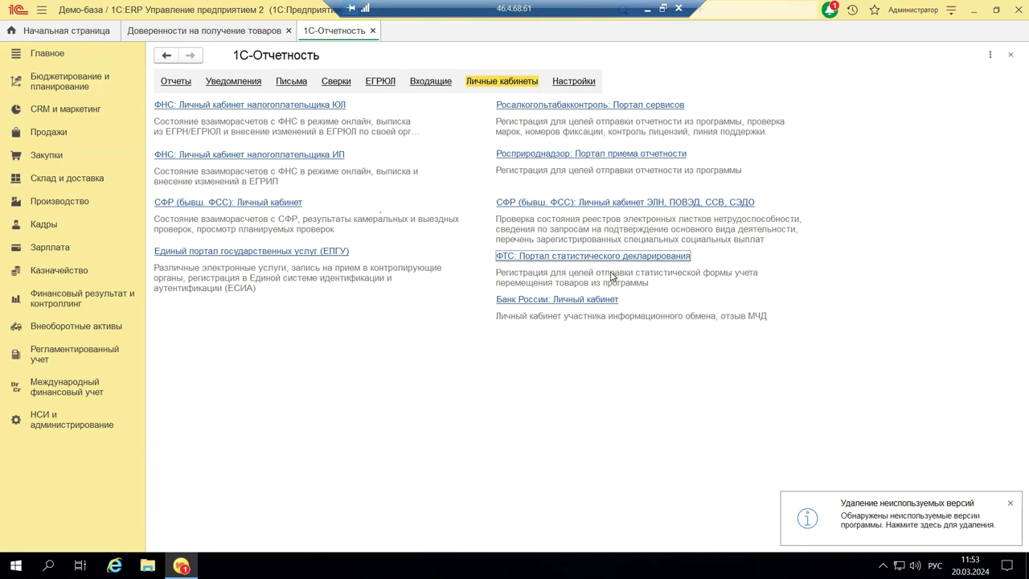
click(562, 303)
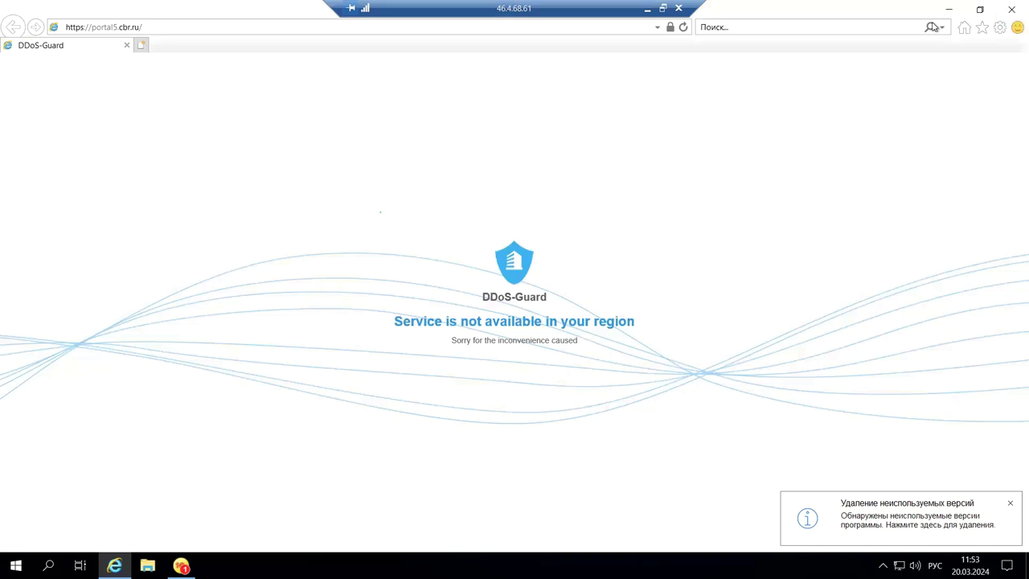
click(1010, 12)
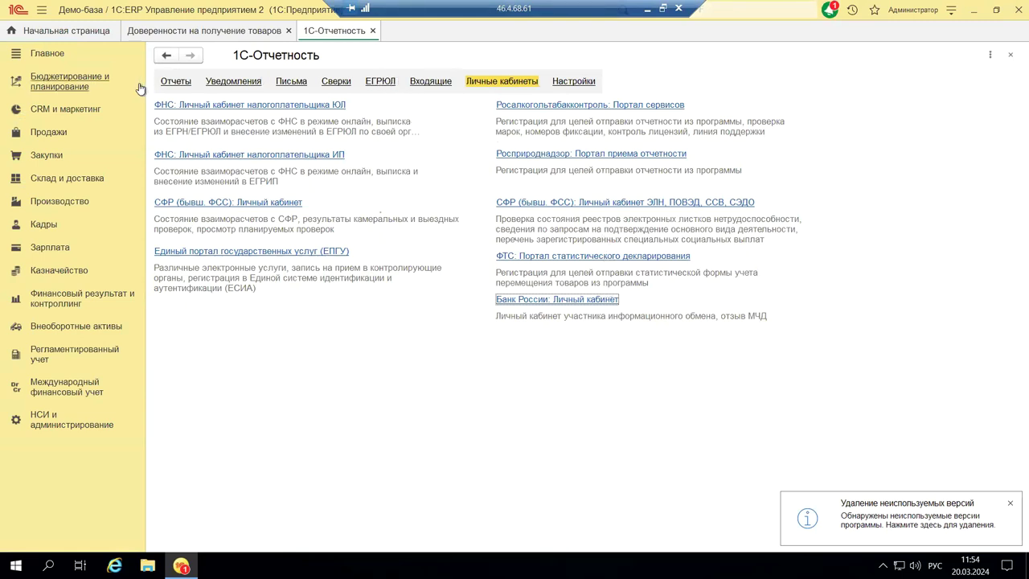
In the 1С-Отчетность settings, review Справочник регламентированных отчетов and Журнал выгруженных отчетов, closing each form
click(564, 84)
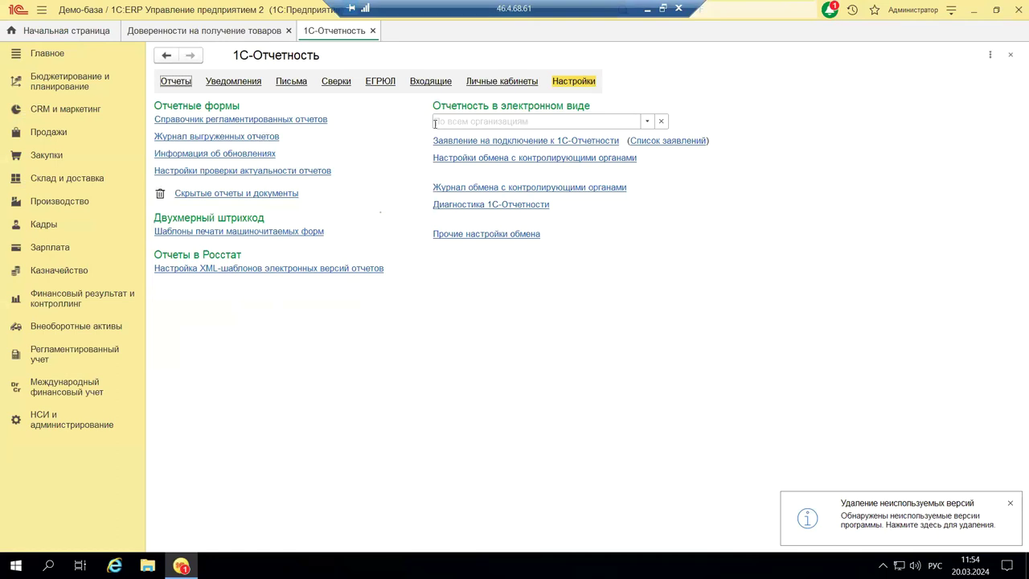
click(178, 120)
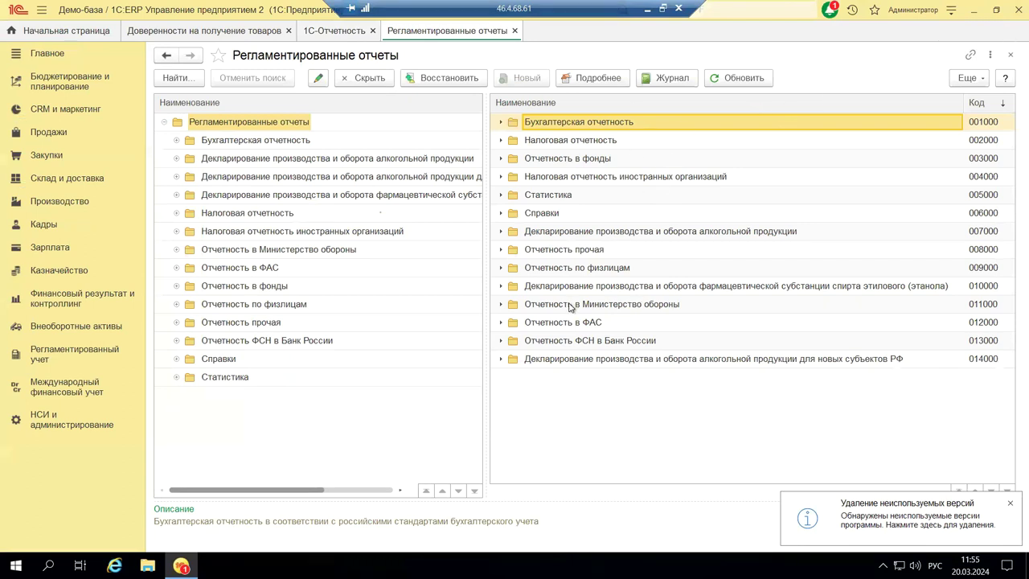
click(1011, 56)
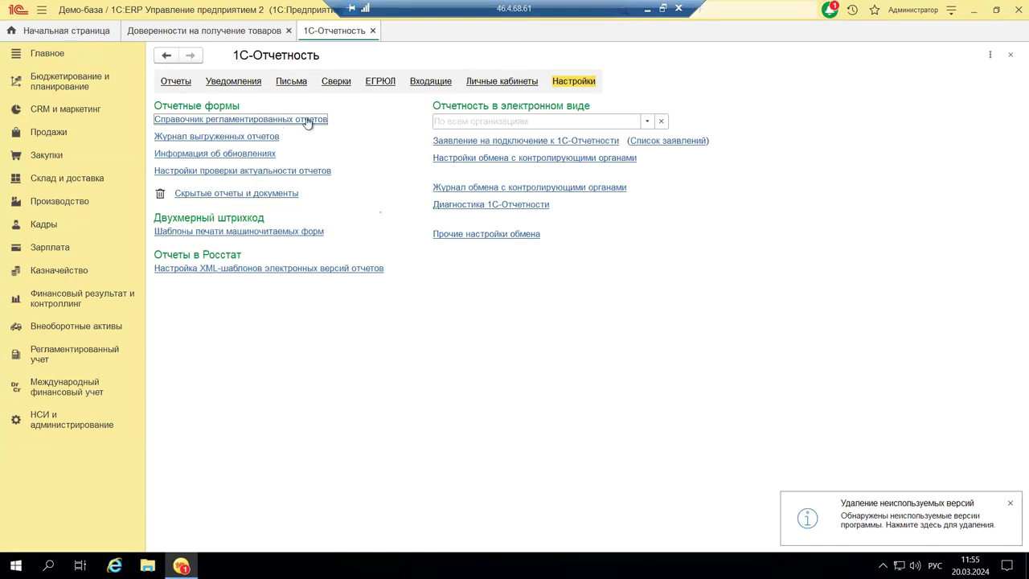
click(238, 138)
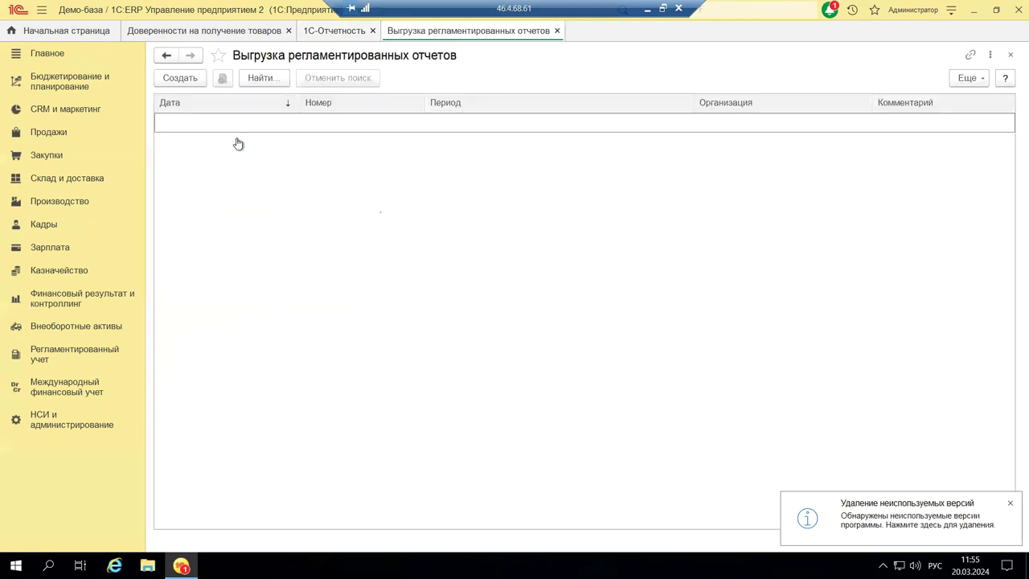
click(1012, 55)
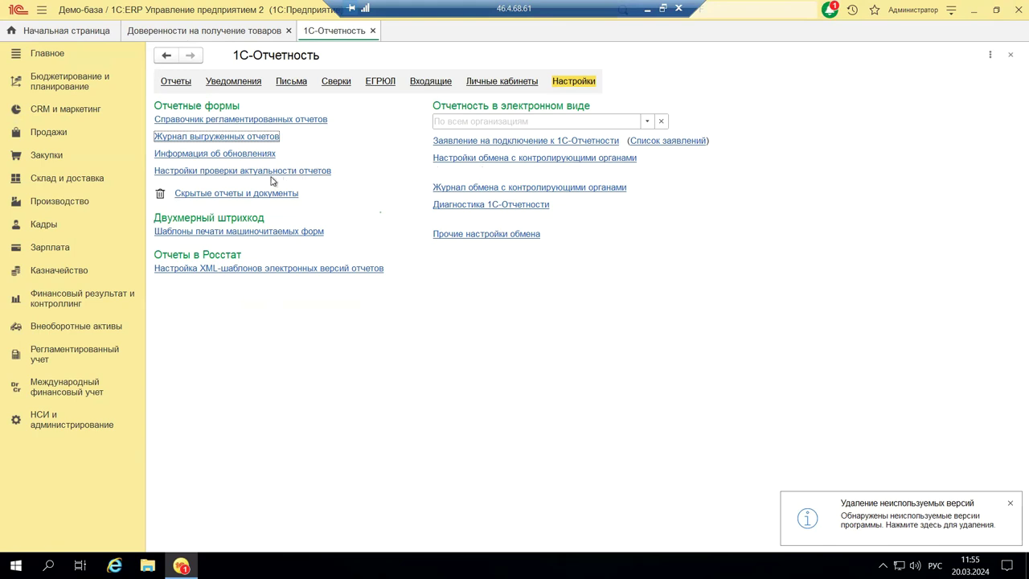
View Настройки обмена с контролирующими органами, try to run Диагностика 1С-Отчетности, and dismiss its message
click(507, 160)
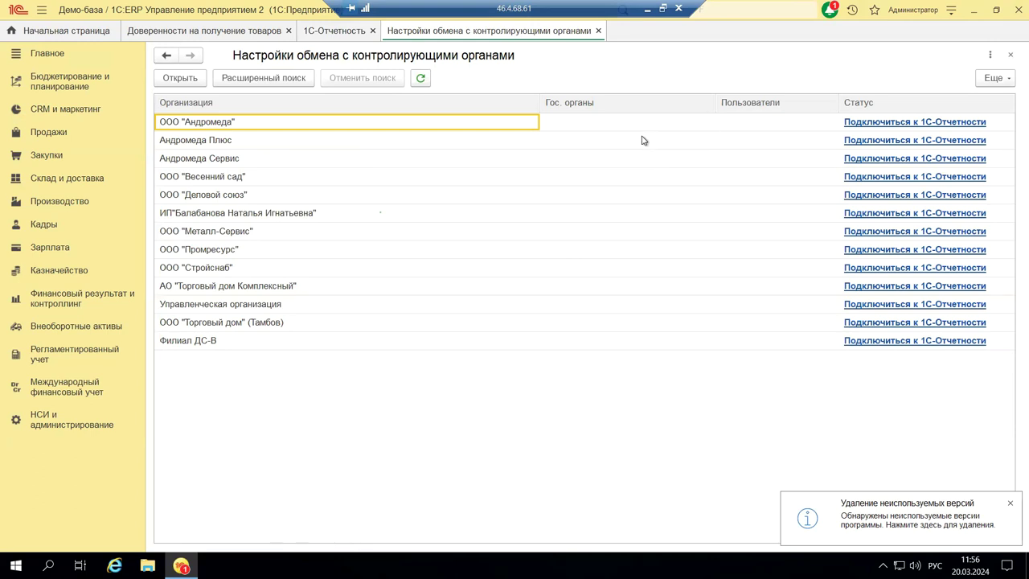
click(1011, 55)
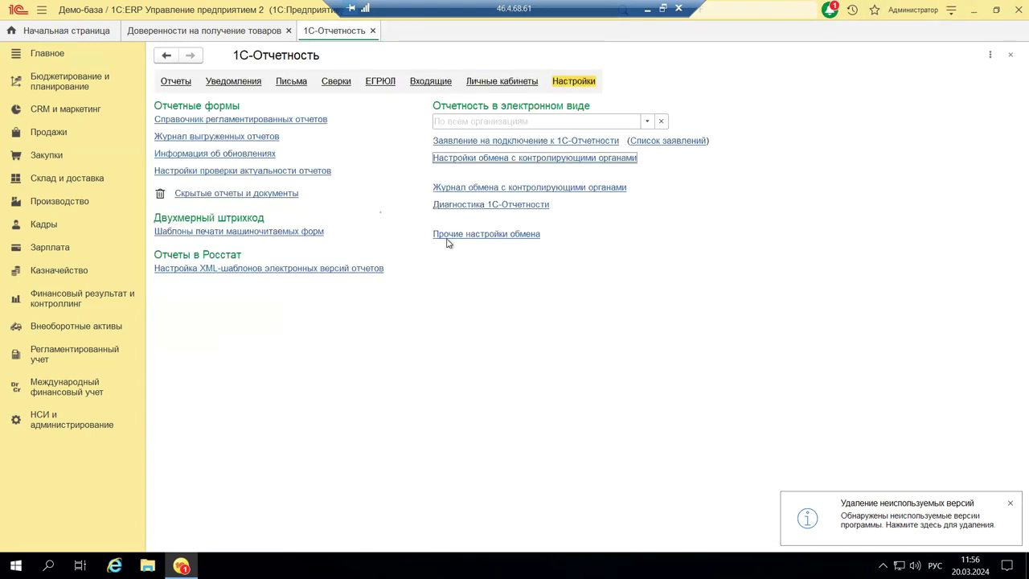
click(464, 206)
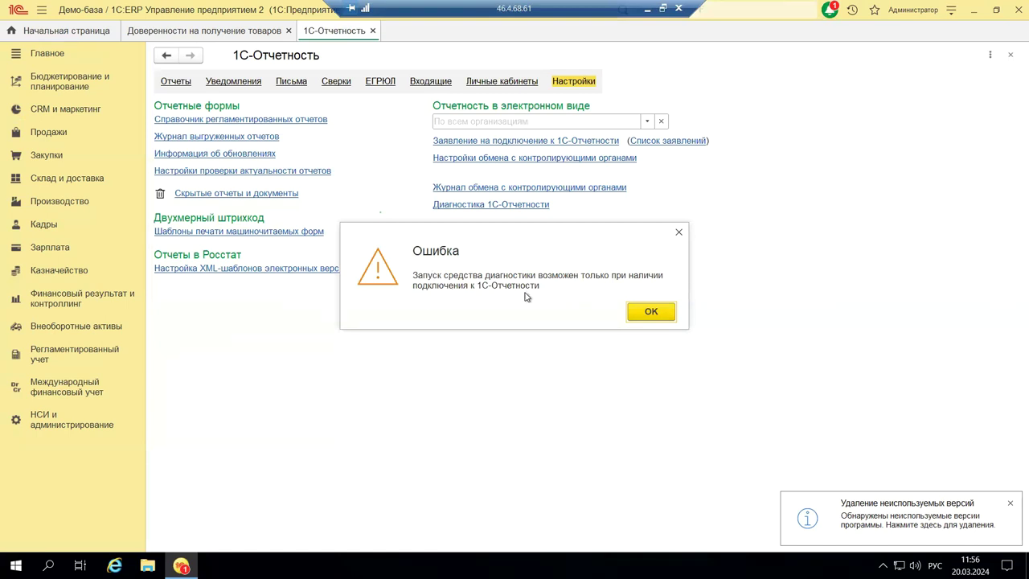
click(679, 233)
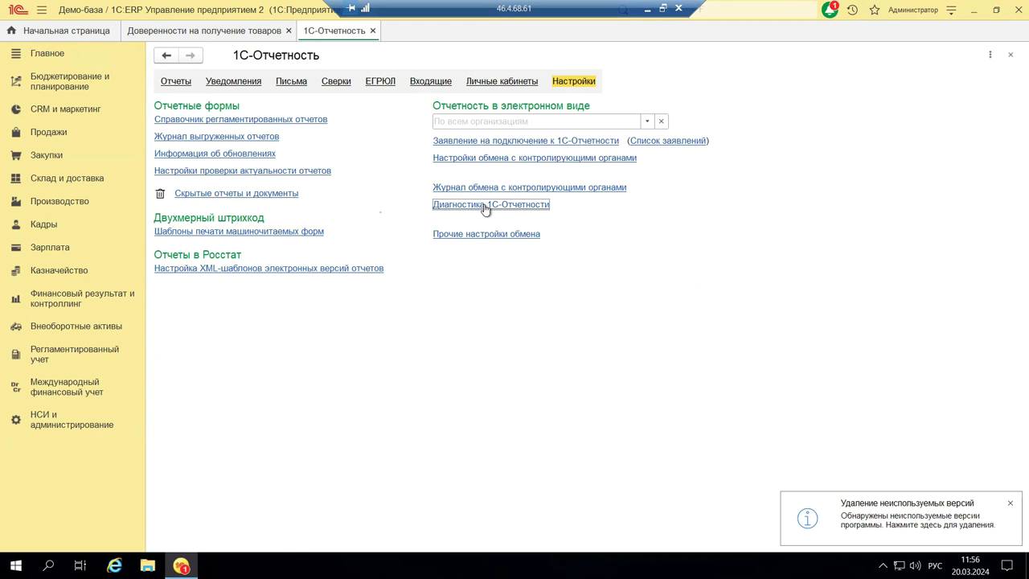
Switch to the PowerPoint presentation and show its first slide
click(648, 8)
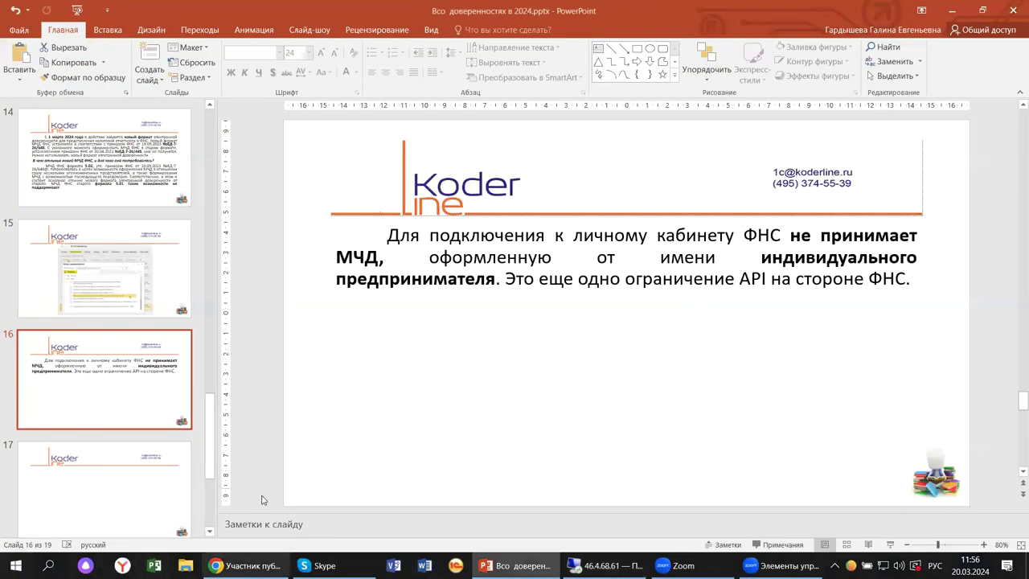
drag(211, 455, 112, 121)
click(99, 148)
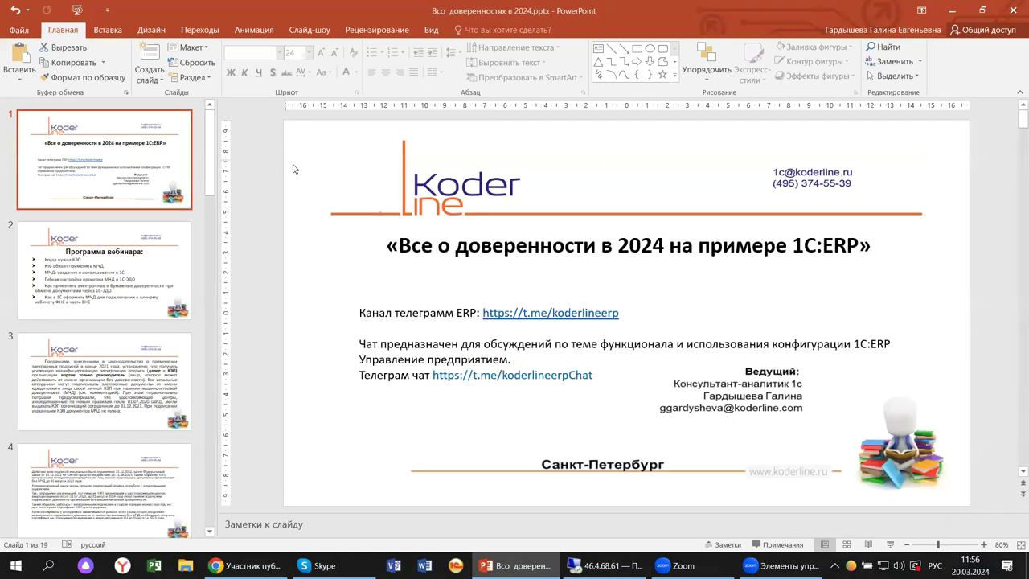